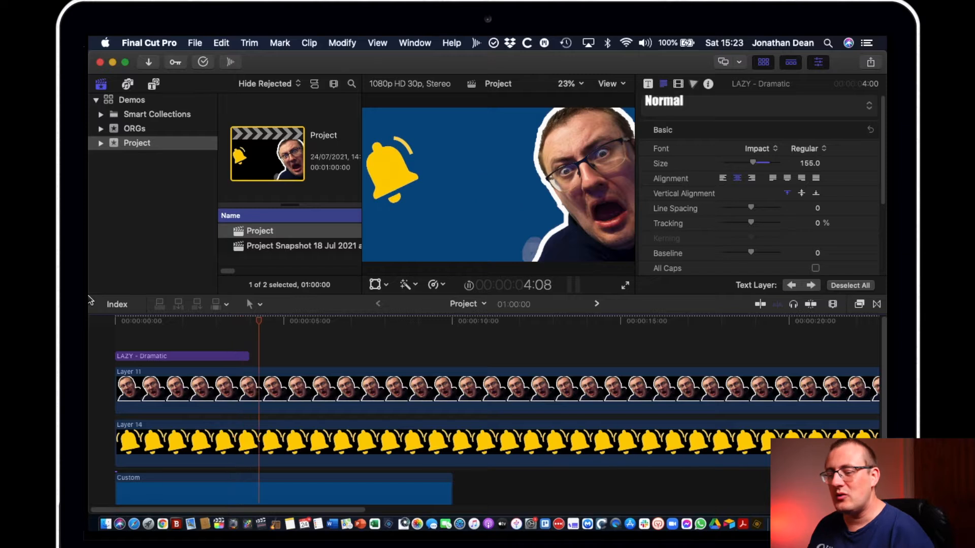
Step: Examine the 3D templates and the category list in the installed titles library, then play the project from its start
left_click_drag(273, 323, 90, 322)
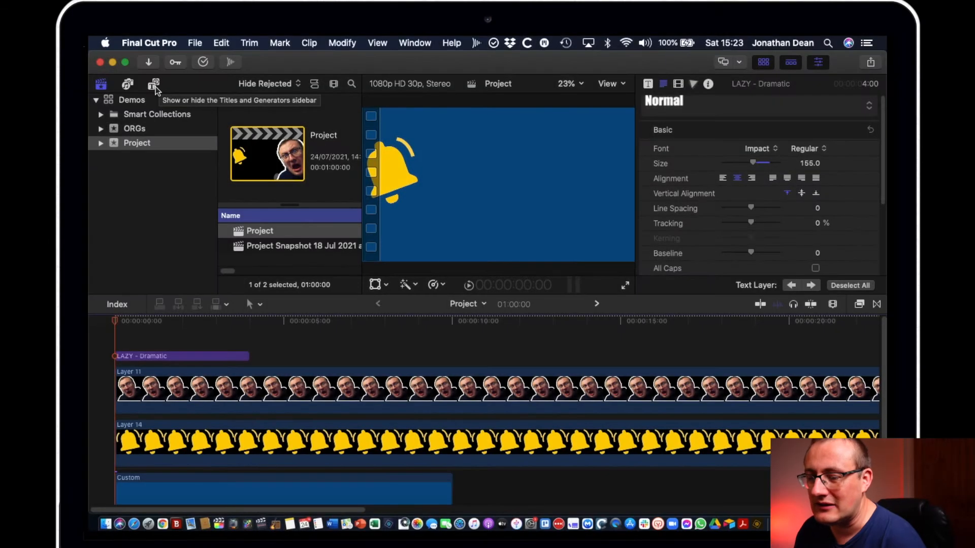
left_click(155, 85)
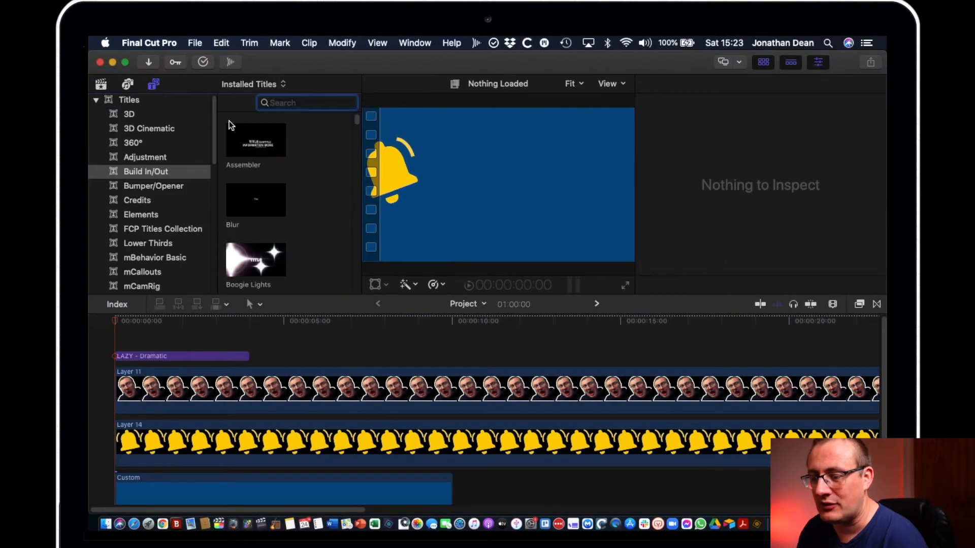
left_click(122, 102)
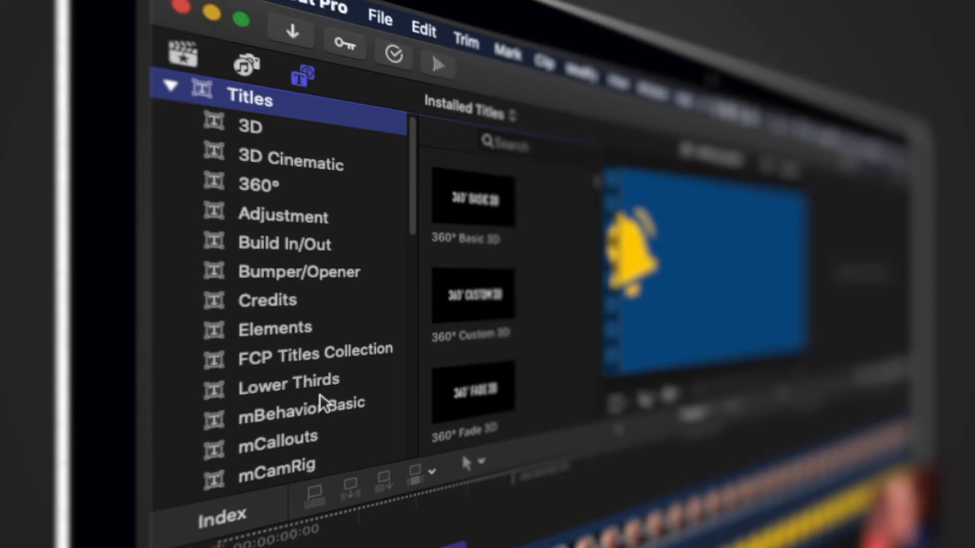
key("Down")
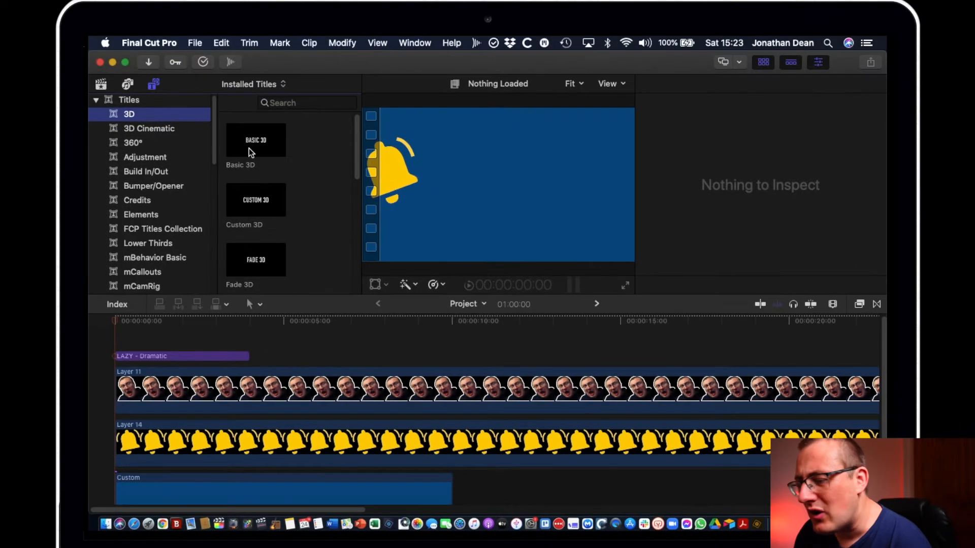
left_click(264, 149)
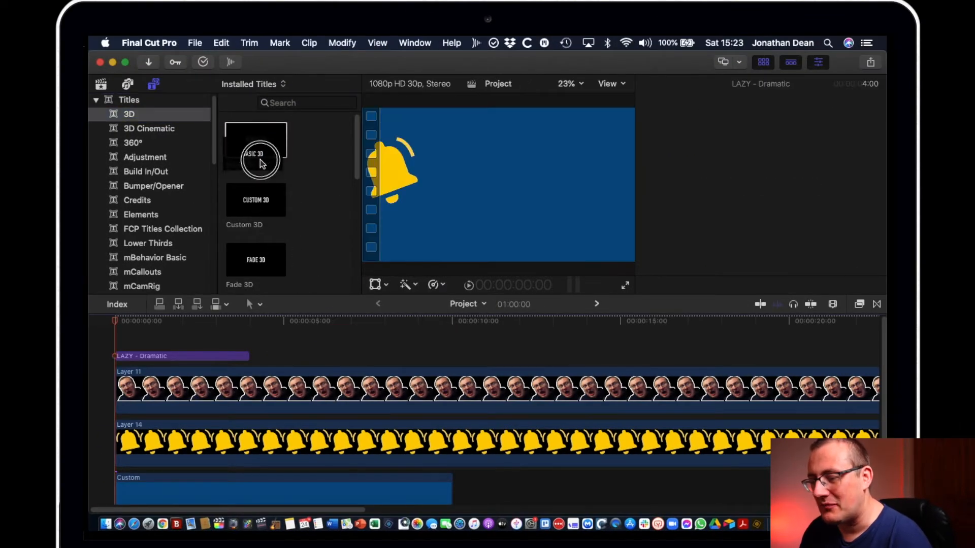
left_click(279, 156)
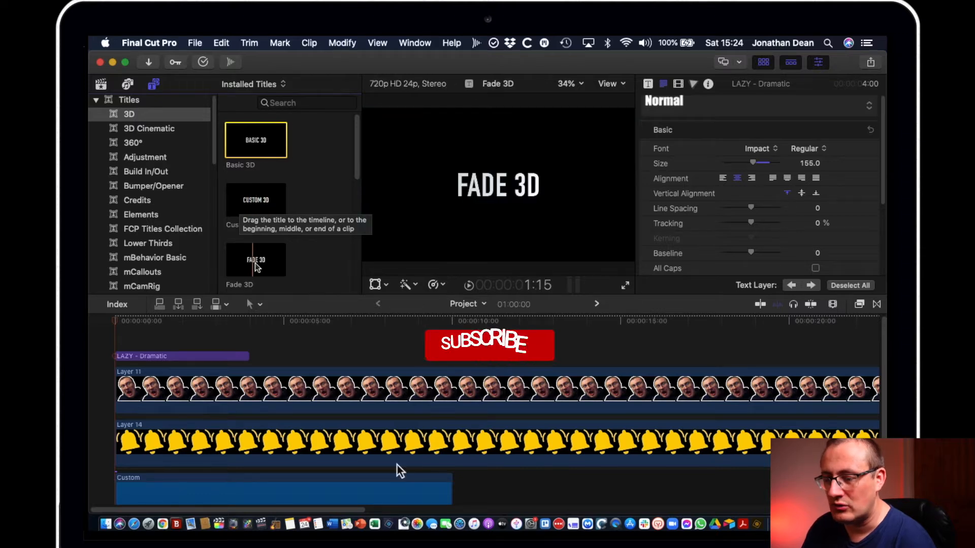
left_click(354, 170)
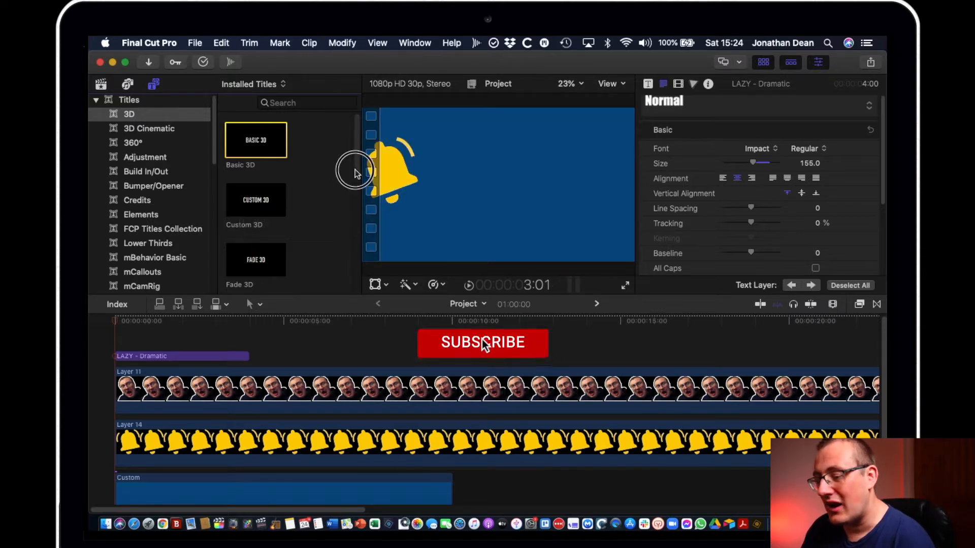
left_click_drag(355, 170, 333, 221)
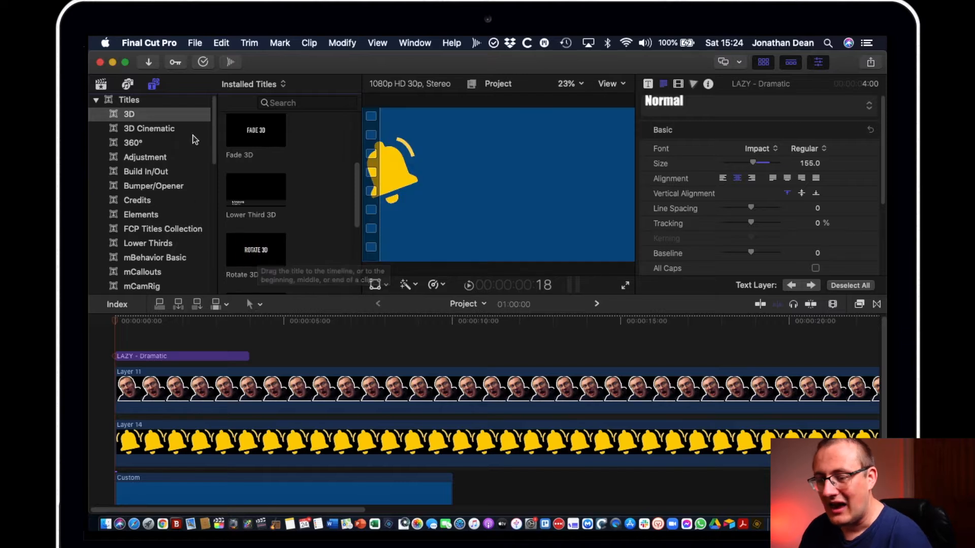
mouse_move(214, 142)
left_mouse_down()
mouse_move(213, 179)
mouse_move(216, 155)
left_mouse_up()
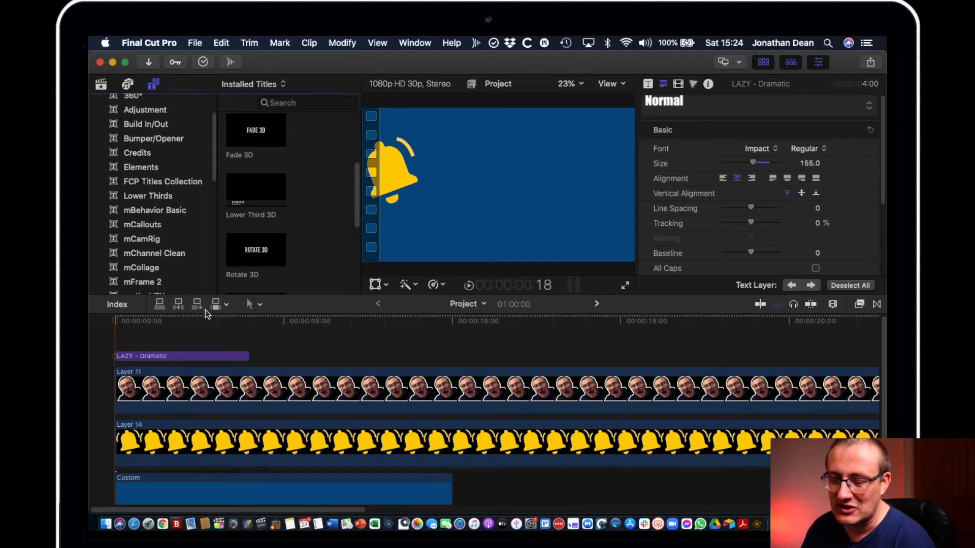
key("space")
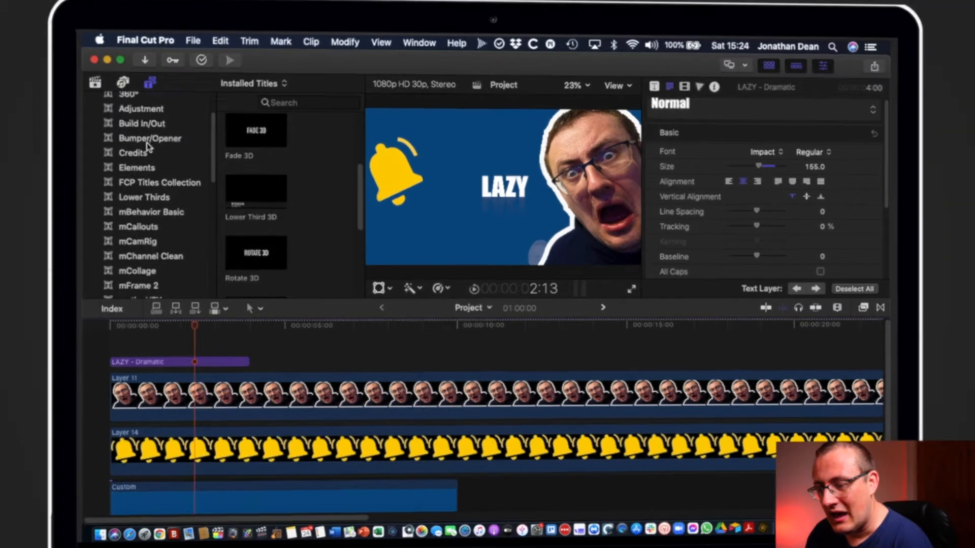
Step: Add the Custom title from the Build In/Out category above Layer 11, after the LAZY title, starting a little before 6 seconds
left_click(198, 142)
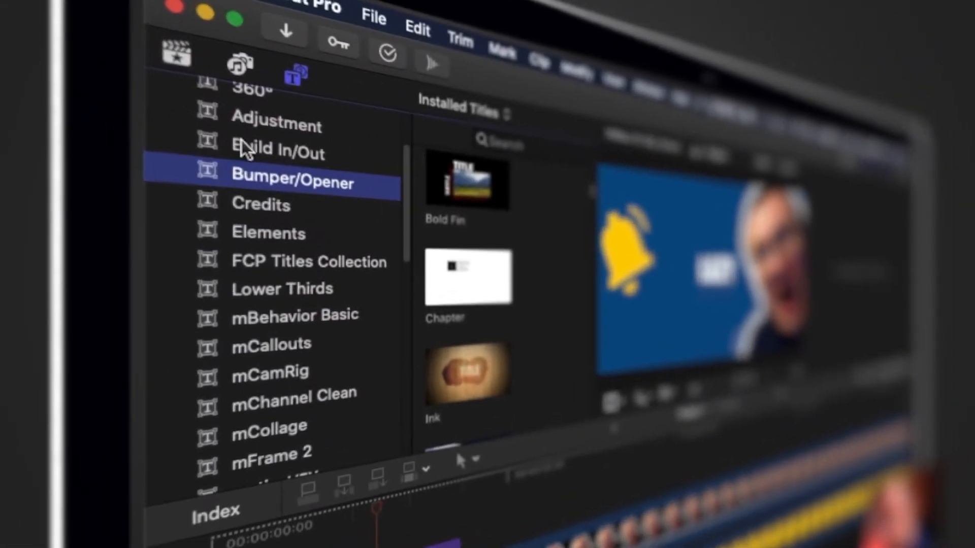
left_click(231, 138)
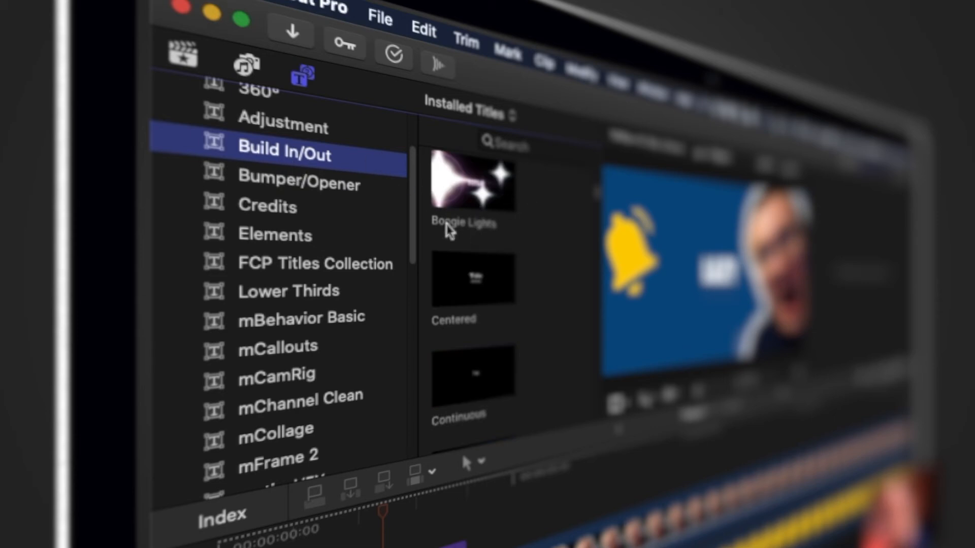
scroll(505, 305, "down", 2)
scroll(521, 307, "down", 4)
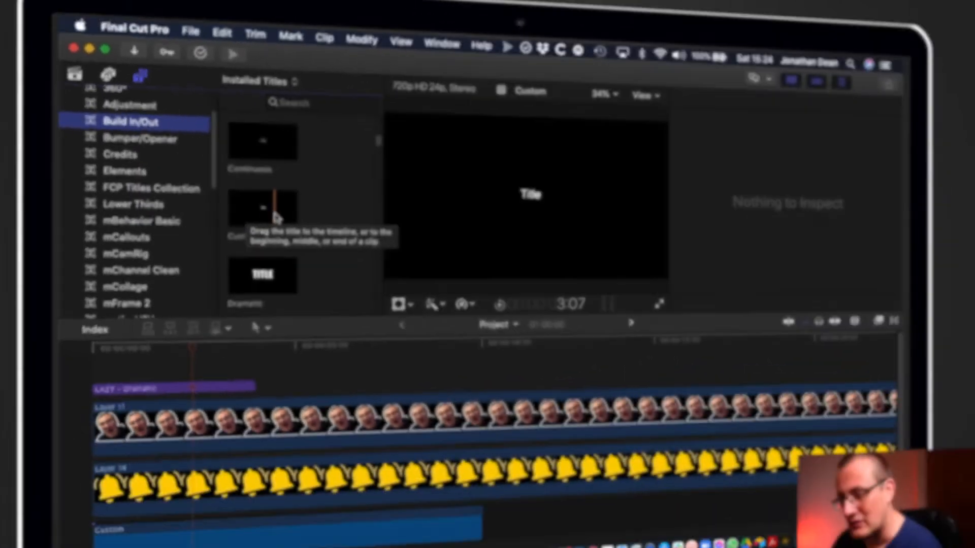
left_click_drag(465, 294, 568, 546)
left_click_drag(312, 348, 311, 351)
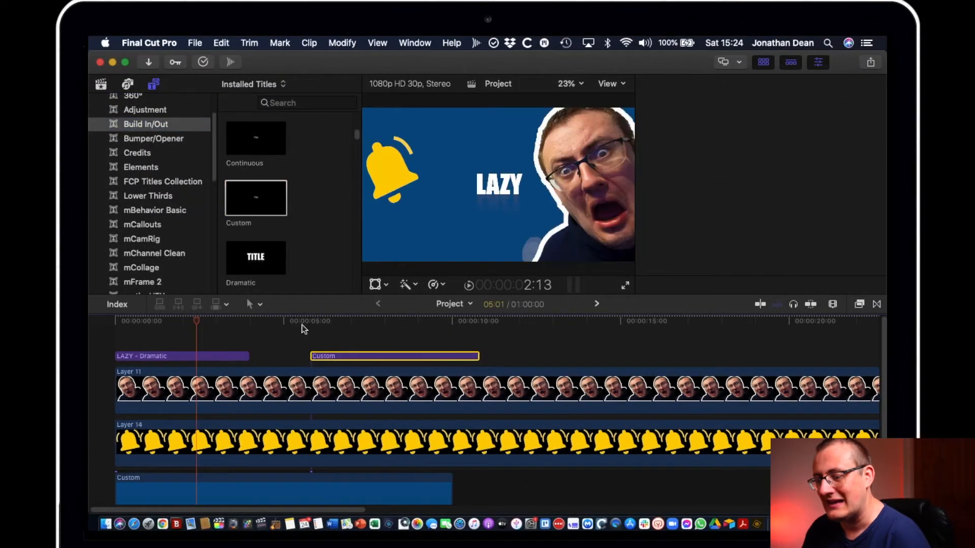
Step: Preview the added Custom title in the timeline and examine the remaining Build In/Out templates, such as Dramatic, Far Far Away and Highlight
key("cmd+4")
left_click(306, 321)
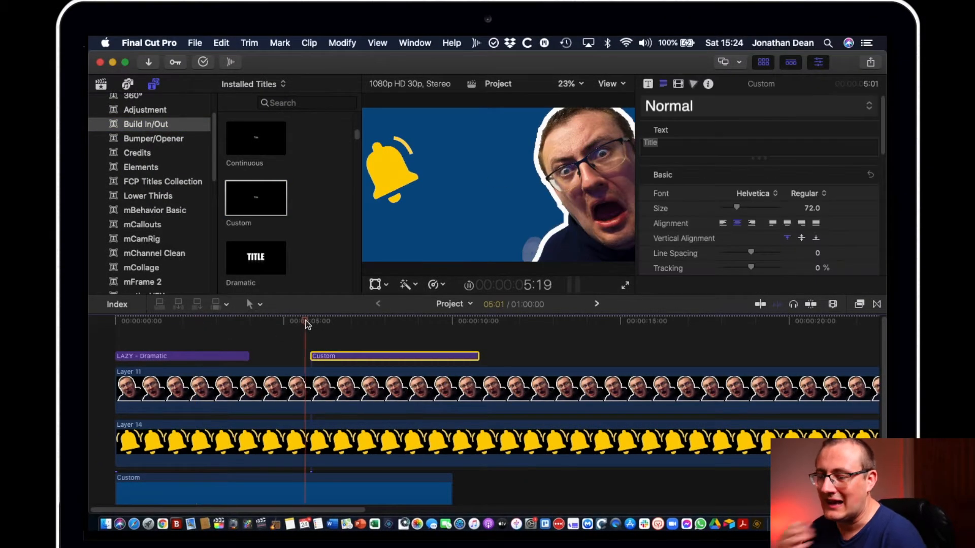
key("space")
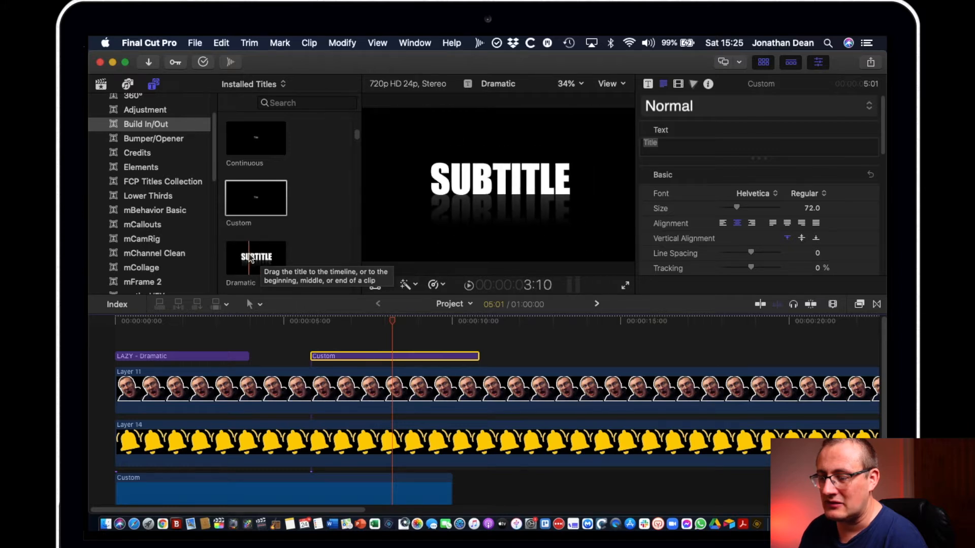
scroll(262, 218, "down", 5)
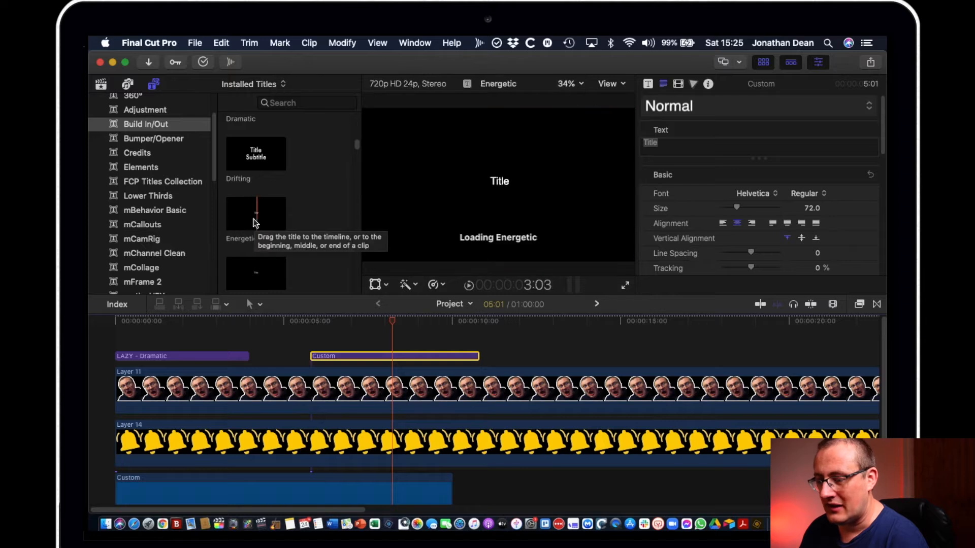
scroll(257, 218, "down", 5)
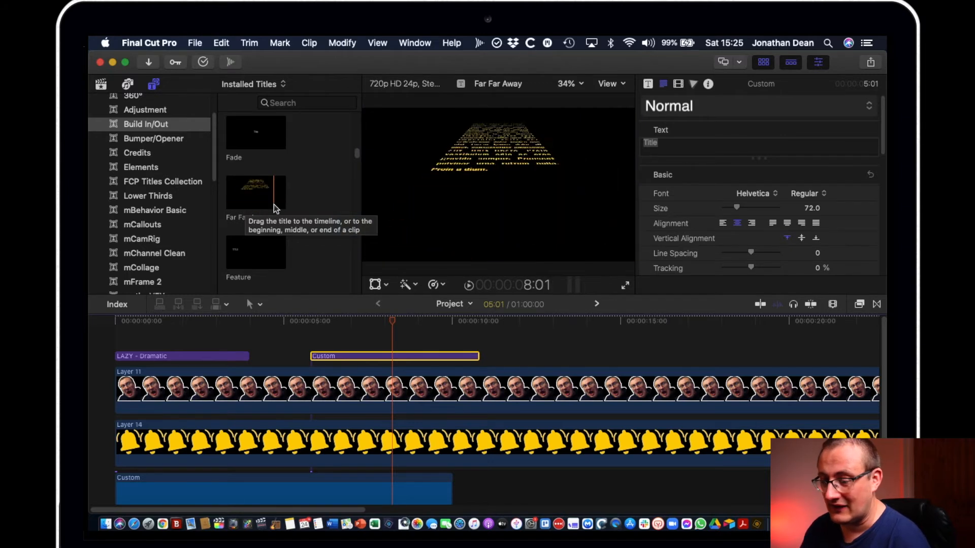
scroll(262, 240, "down", 3)
scroll(259, 239, "down", 3)
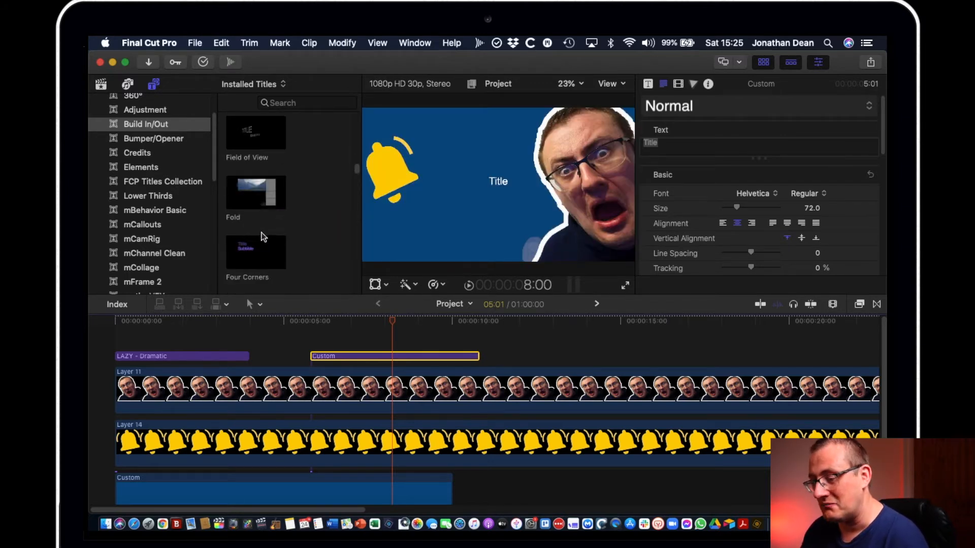
scroll(261, 238, "down", 3)
Step: Replace the Custom title's placeholder text with HELLO and move the playhead to 8:00 to show it
left_click(566, 333)
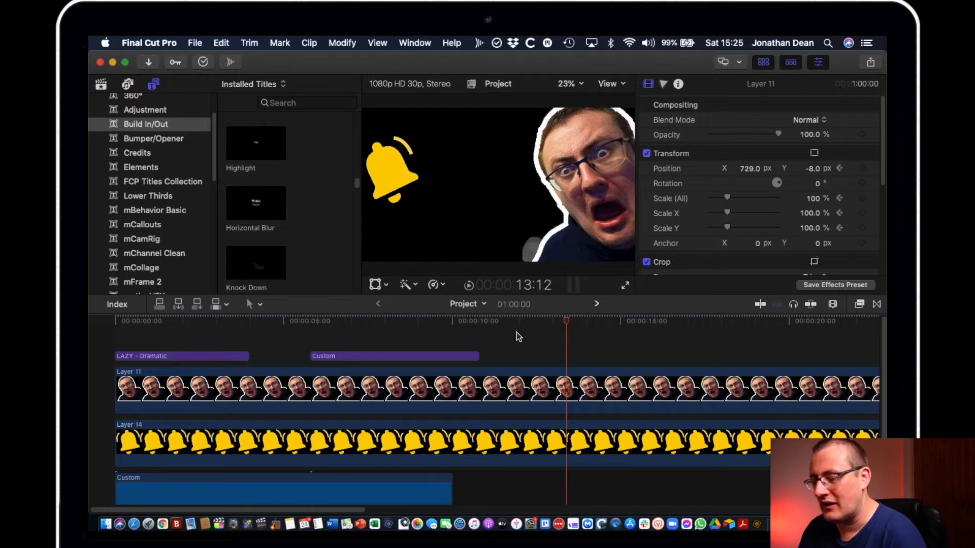
left_click(386, 357)
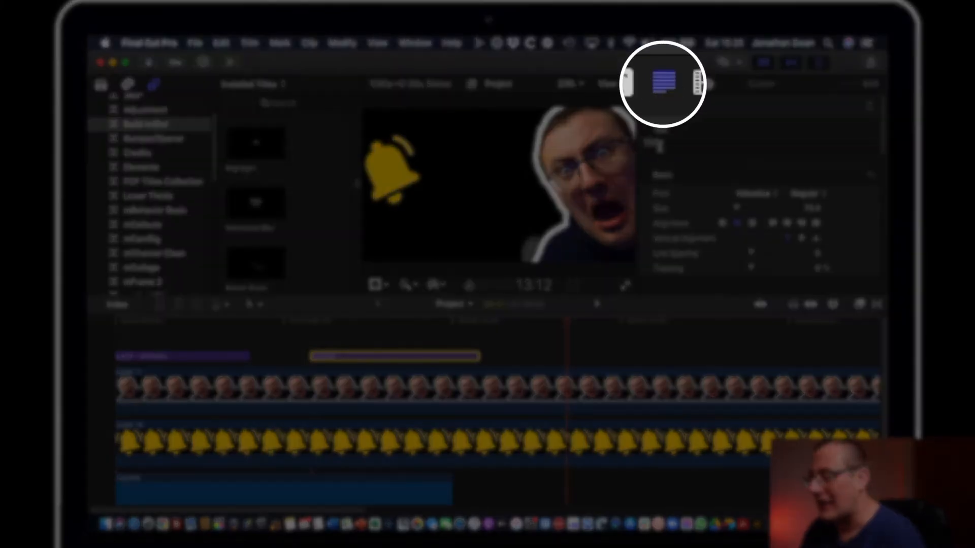
left_click(667, 147)
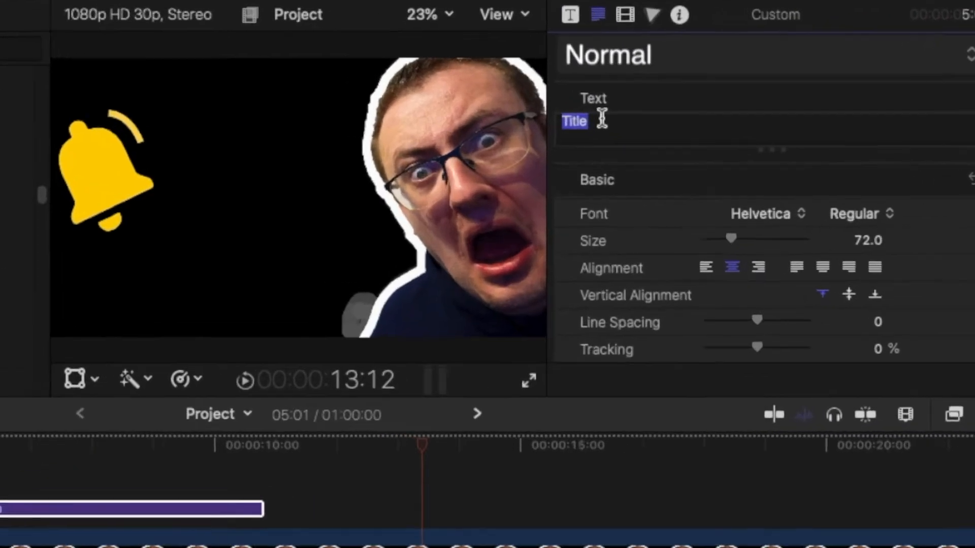
type("HELLO")
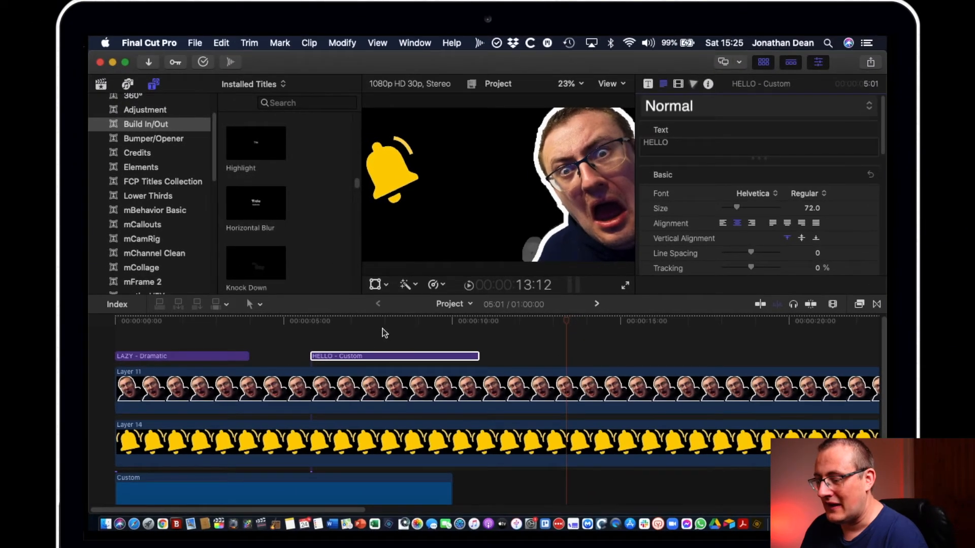
left_click(379, 322)
left_click(384, 322)
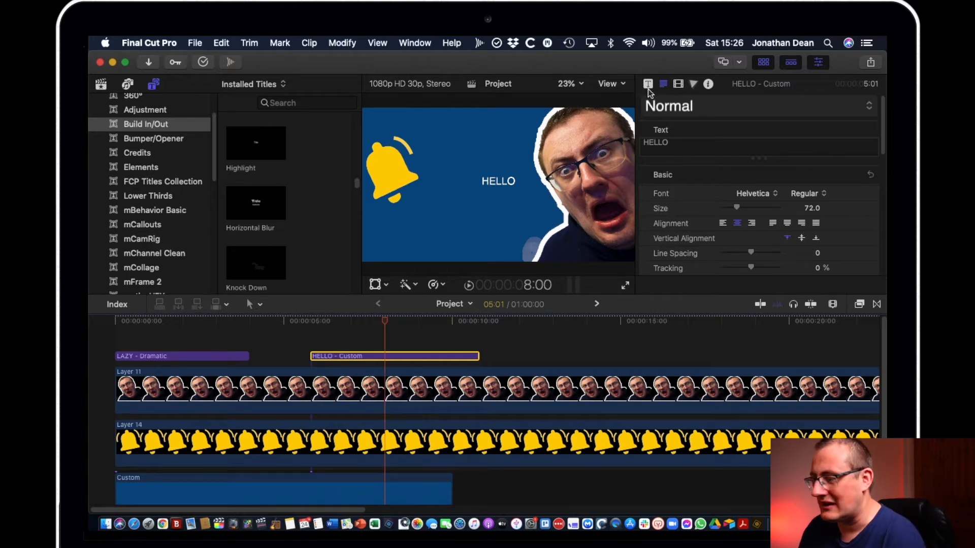
Step: Check the title's published parameters, then set the HELLO text size to 156 and its font to Homeday
left_click(648, 84)
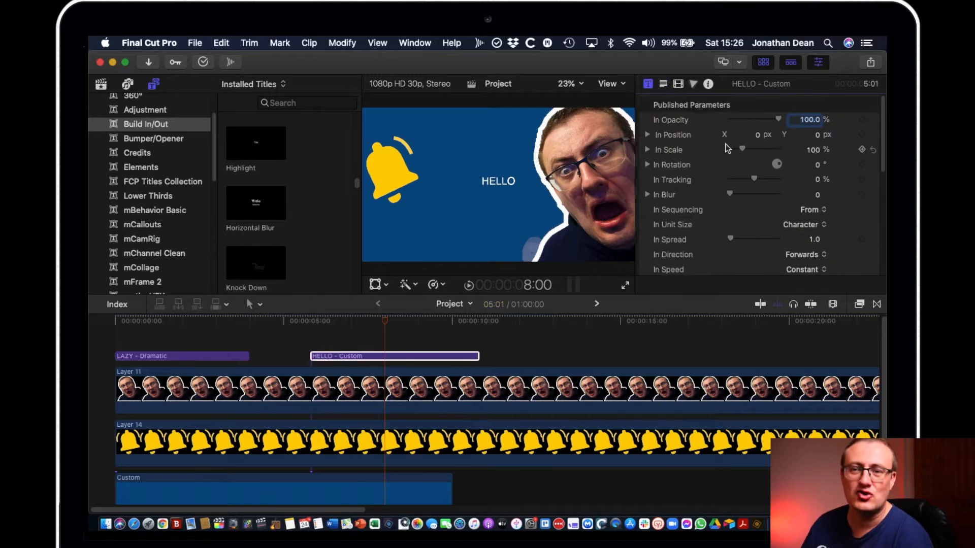
left_click(664, 85)
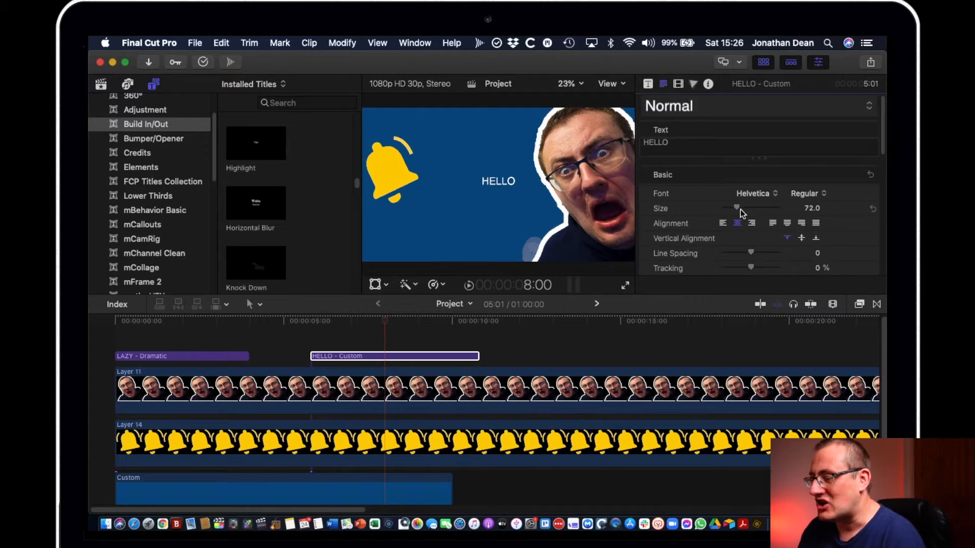
left_click_drag(736, 207, 737, 208)
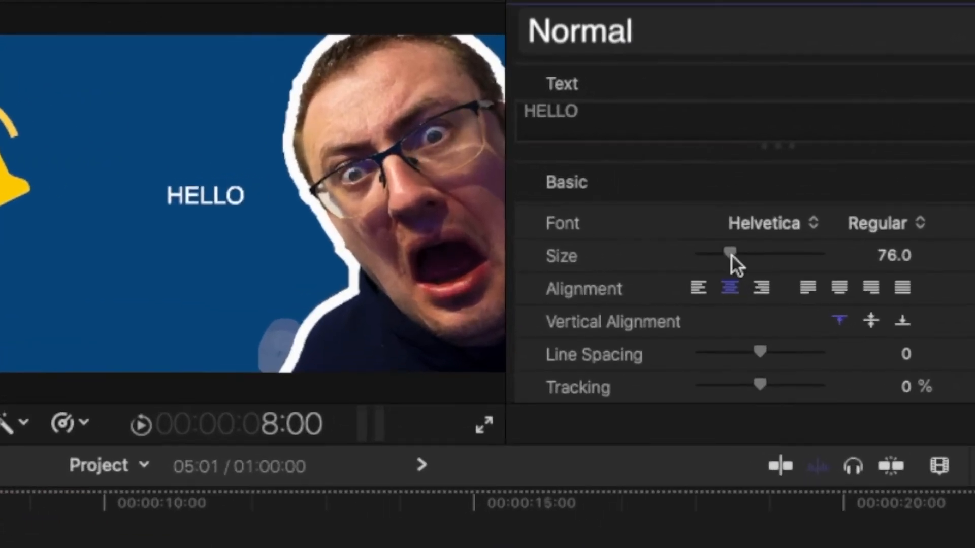
left_click_drag(731, 256, 770, 259)
left_click(792, 219)
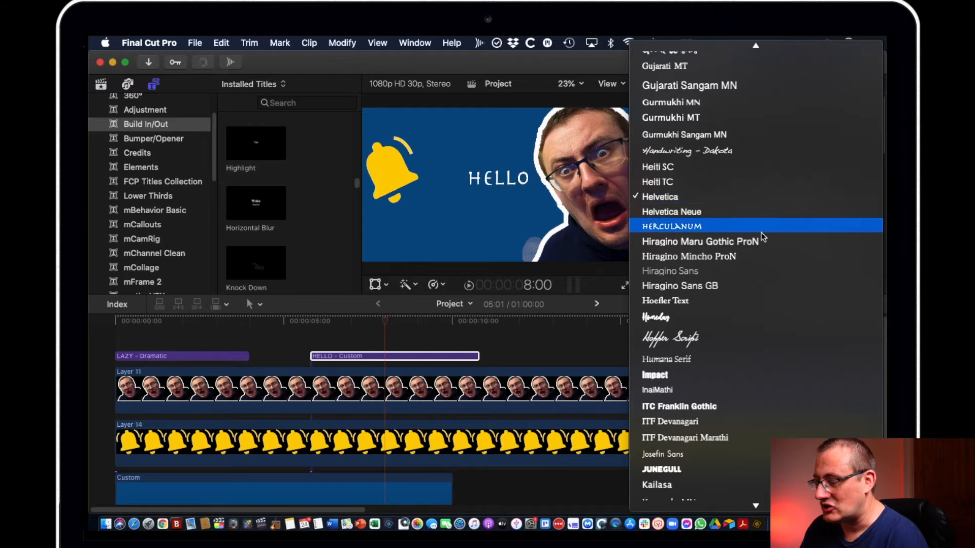
left_click(736, 318)
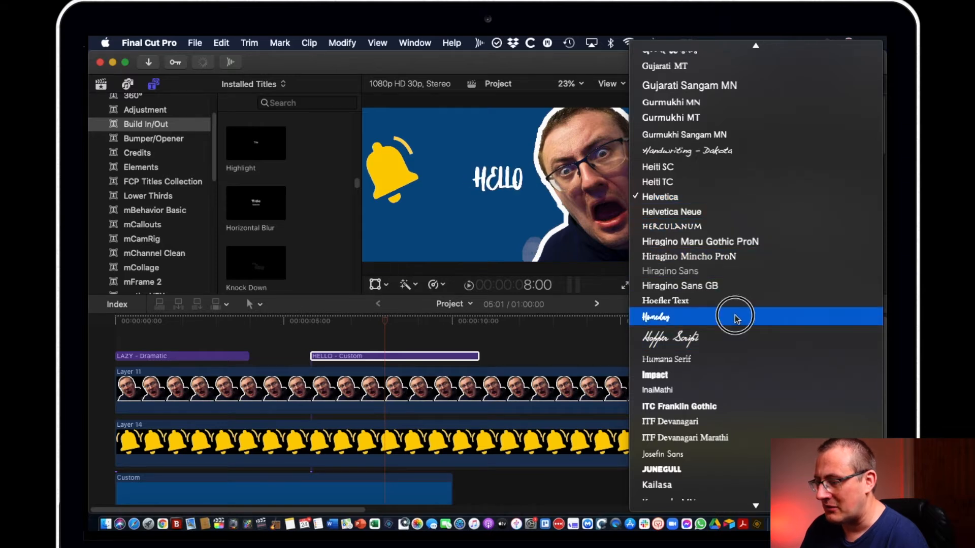
Step: Slightly increase the tracking between the letters of the HELLO title
scroll(813, 202, "down", 6)
scroll(756, 194, "up", 2)
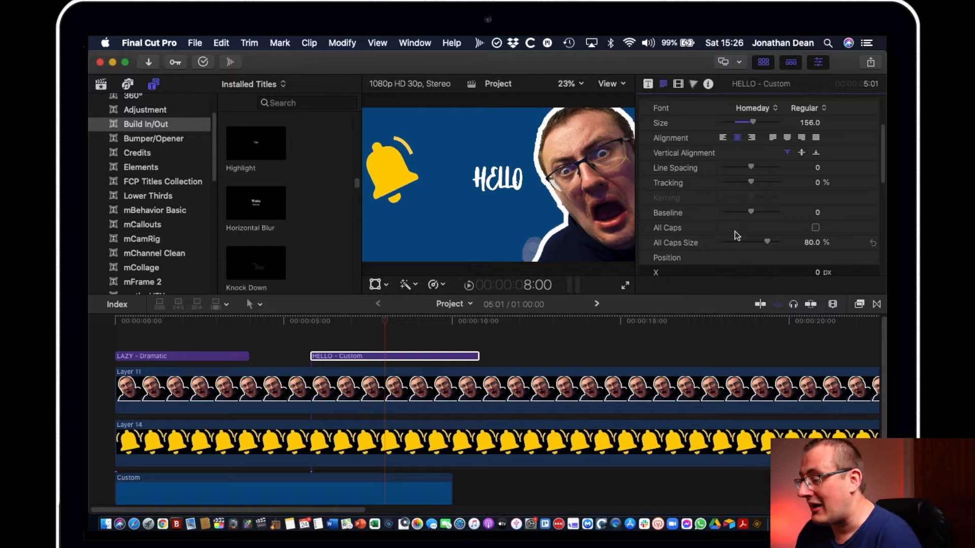
mouse_move(752, 165)
left_mouse_down()
mouse_move(764, 167)
mouse_move(744, 166)
mouse_move(766, 186)
mouse_move(751, 184)
left_mouse_up()
Step: Move the HELLO text left and up to a Y position of 28.64 px, and try out its X rotation
scroll(759, 178, "down", 6)
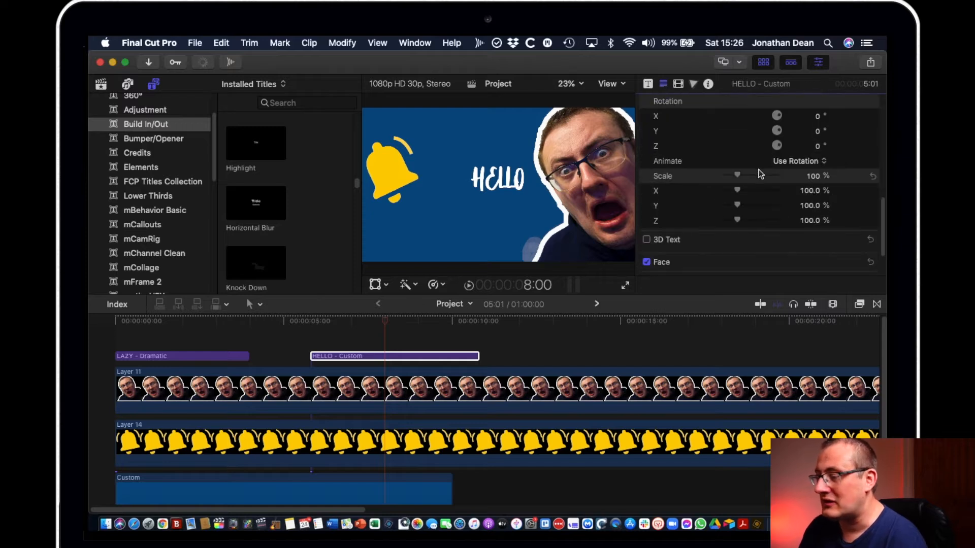
scroll(761, 175, "up", 4)
mouse_move(817, 162)
left_mouse_down()
mouse_move(769, 162)
mouse_move(819, 177)
left_mouse_up()
scroll(771, 230, "down", 4)
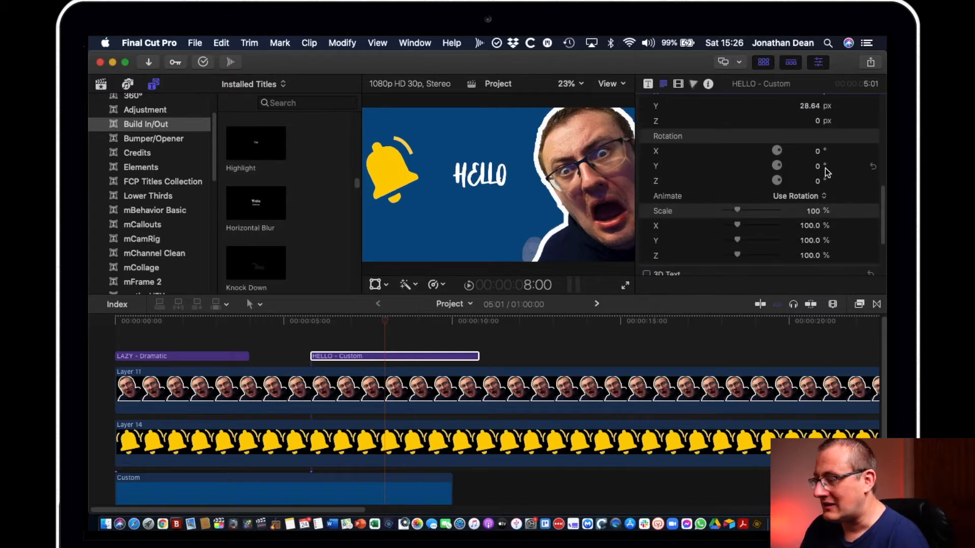
left_click_drag(818, 152, 816, 148)
Step: Set the face colour of the HELLO text to red
scroll(769, 218, "down", 4)
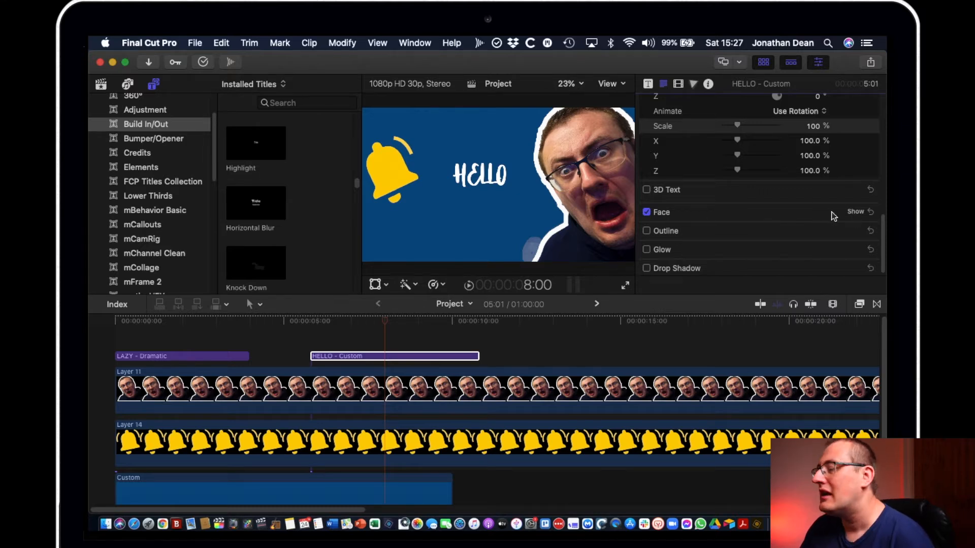
left_click(855, 212)
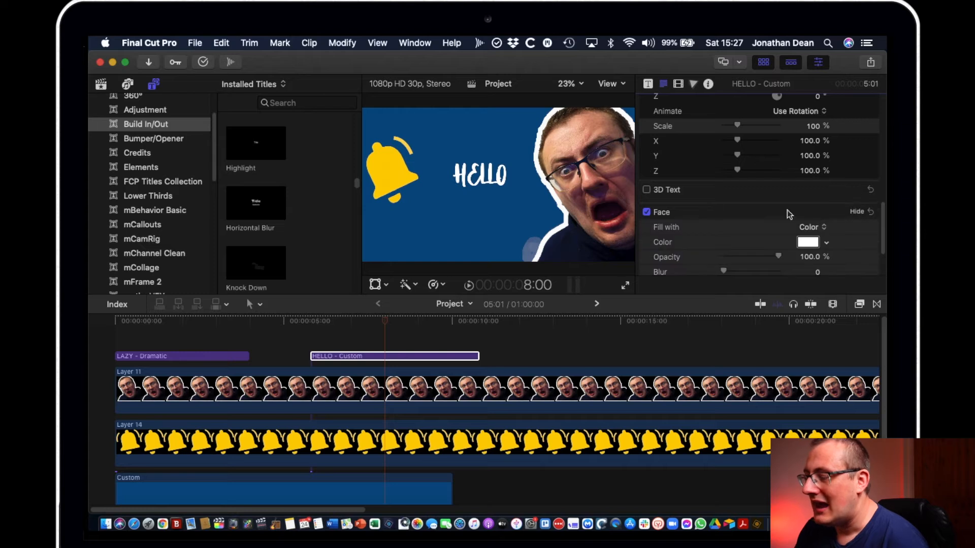
scroll(790, 208, "down", 2)
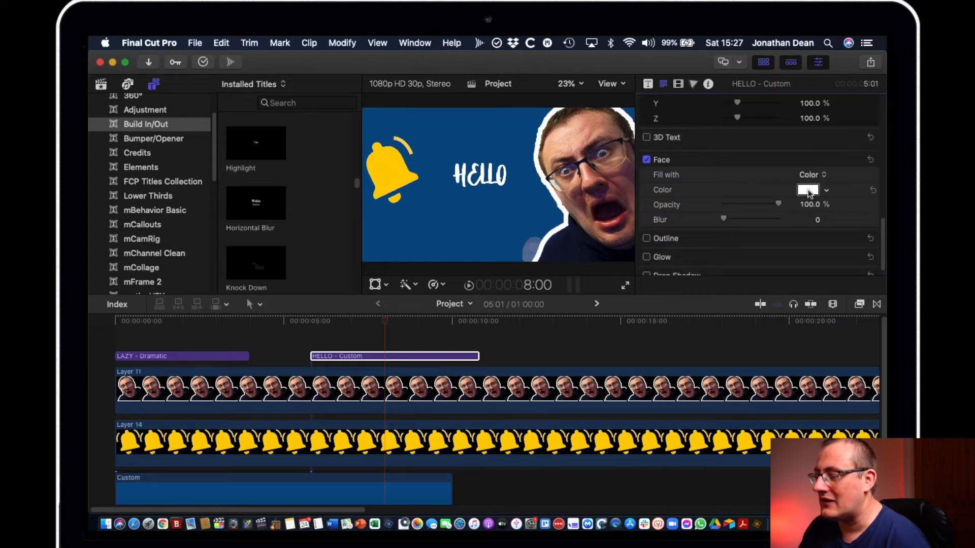
left_click(808, 190)
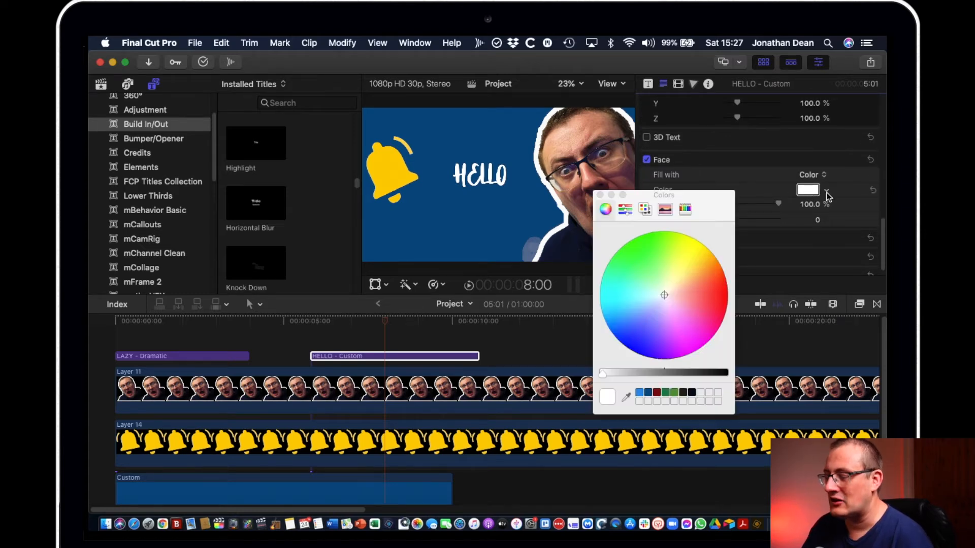
left_click(719, 297)
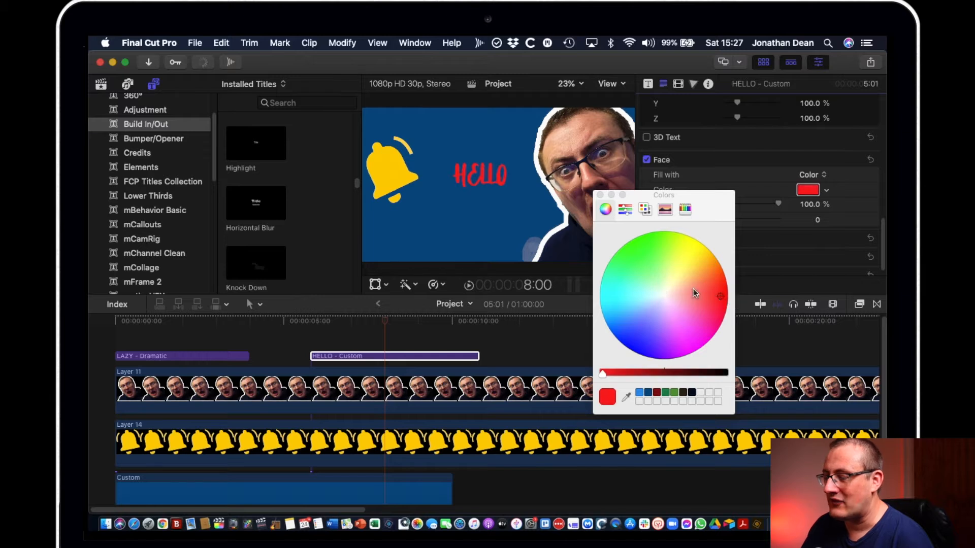
left_click(600, 196)
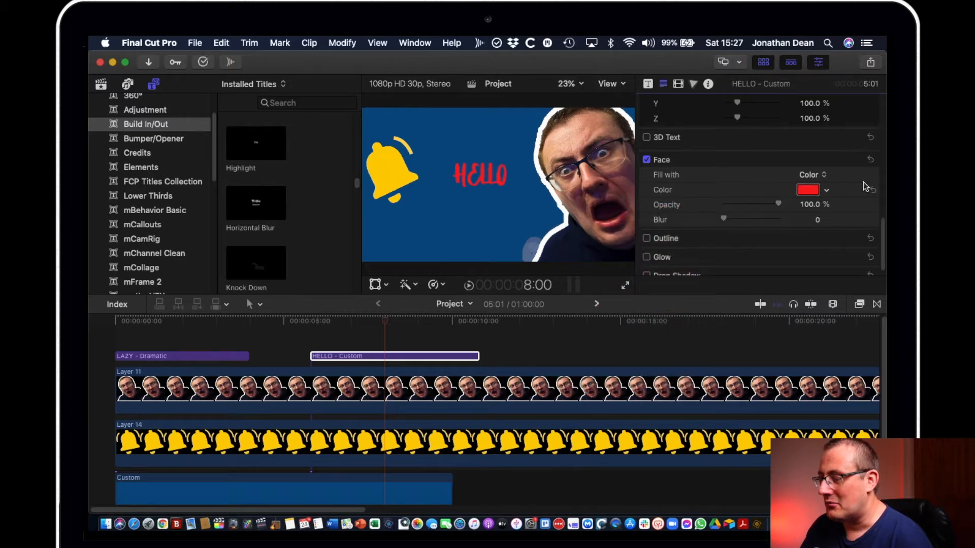
Step: Try the Gradient and Texture fills on the HELLO text's face and restore the Color fill
left_click(812, 175)
left_click(821, 190)
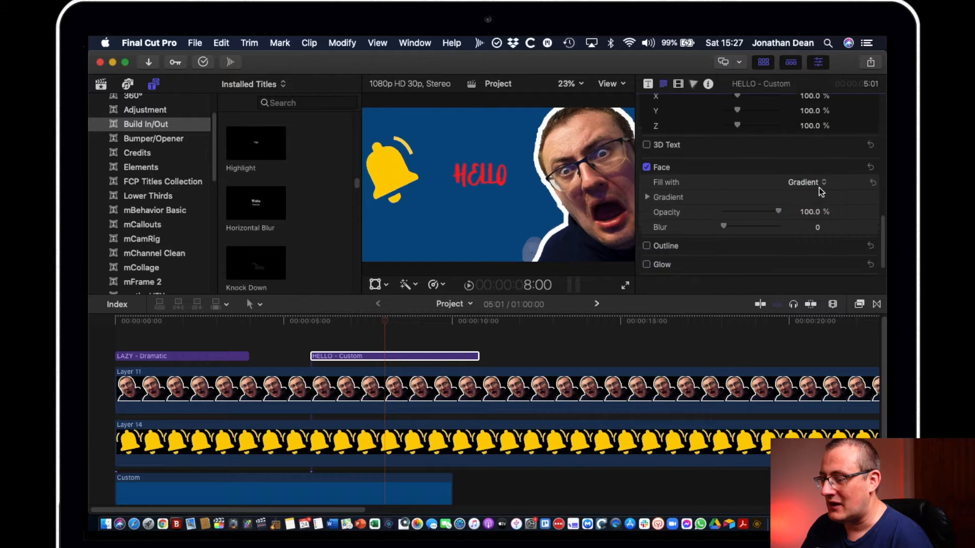
left_click(814, 183)
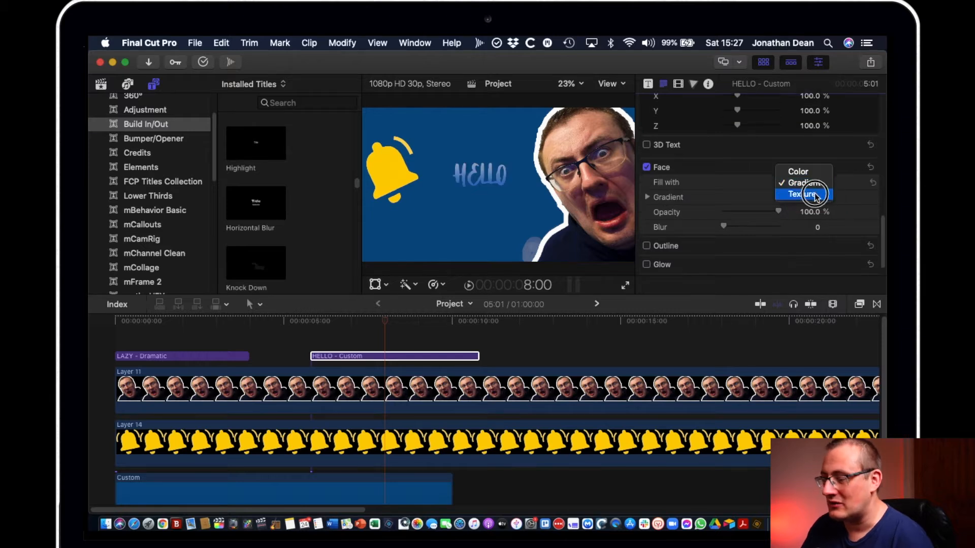
left_click(814, 198)
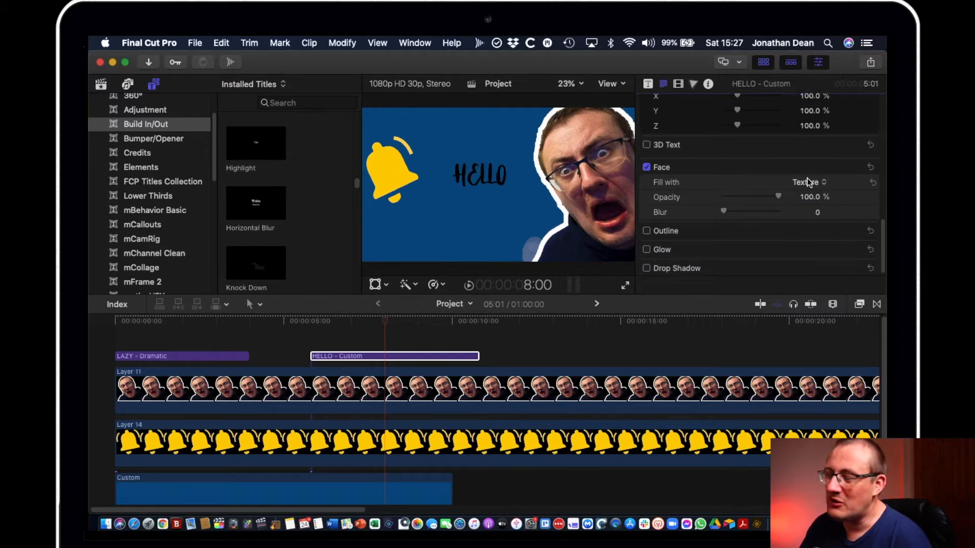
left_click(810, 182)
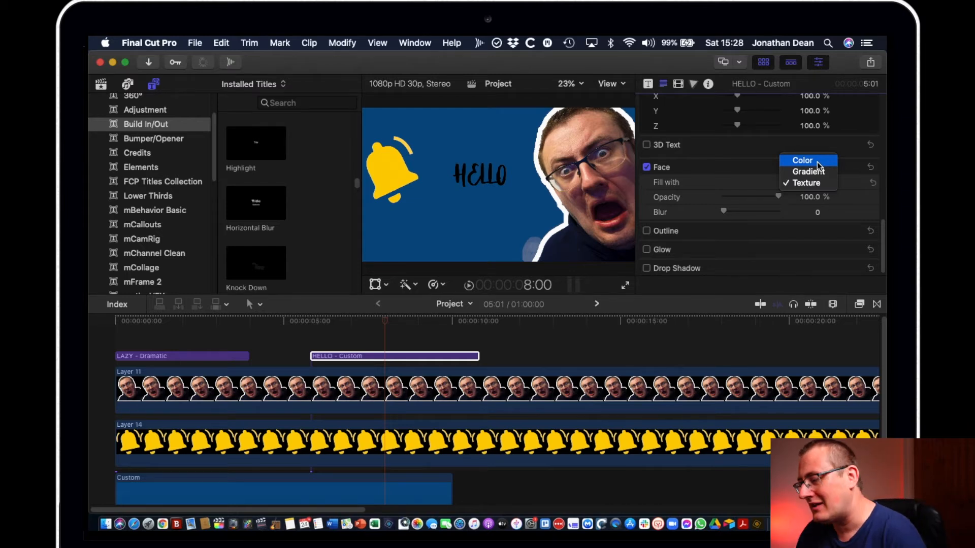
left_click(854, 188)
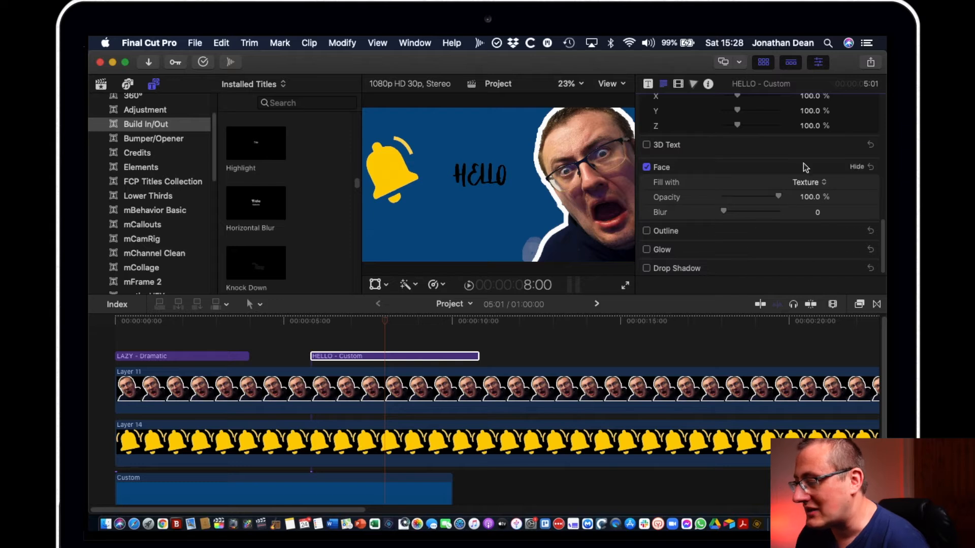
left_click(812, 183)
left_click(813, 161)
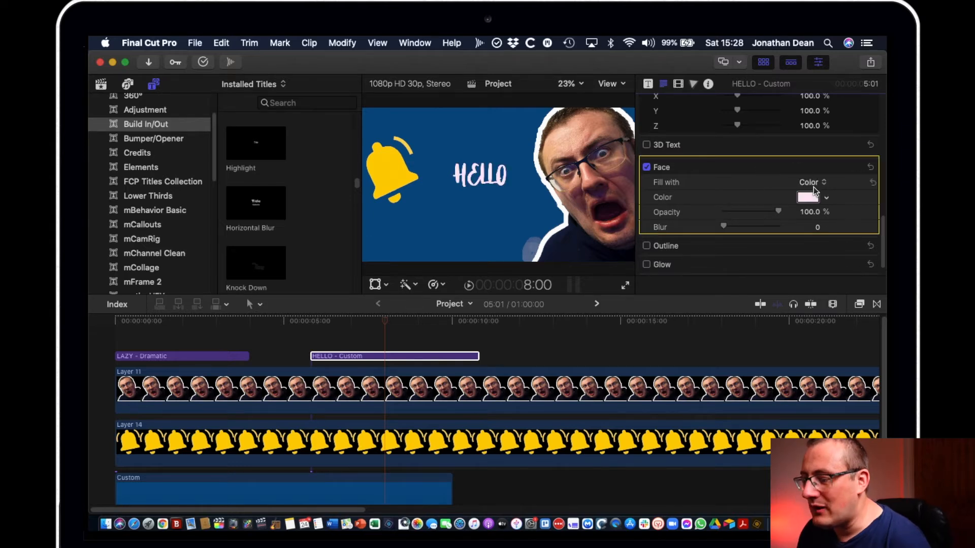
Step: Increase the HELLO text size to 248
scroll(744, 149, "up", 15)
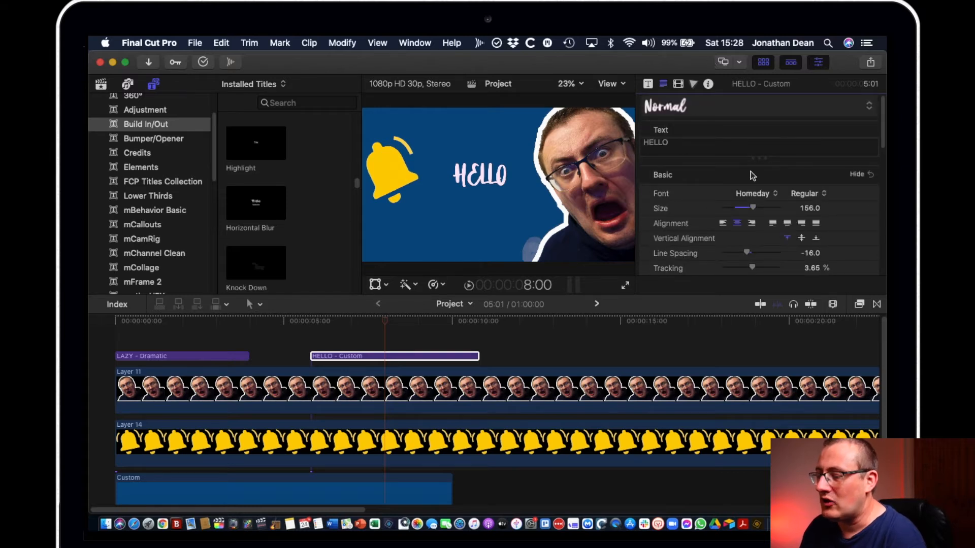
left_click_drag(757, 207, 771, 208)
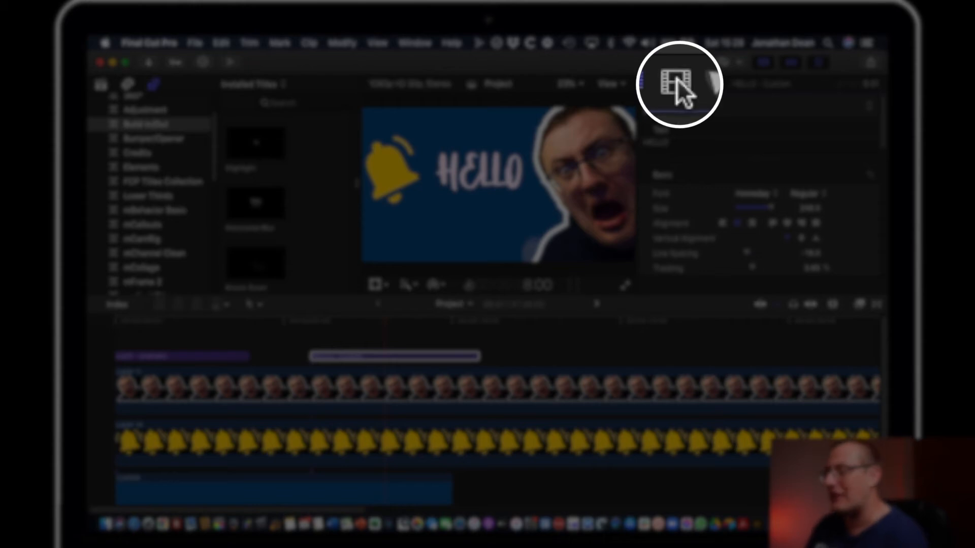
Step: Play the HELLO title from 5:28 and move its text slightly lower in the frame
left_click(679, 84)
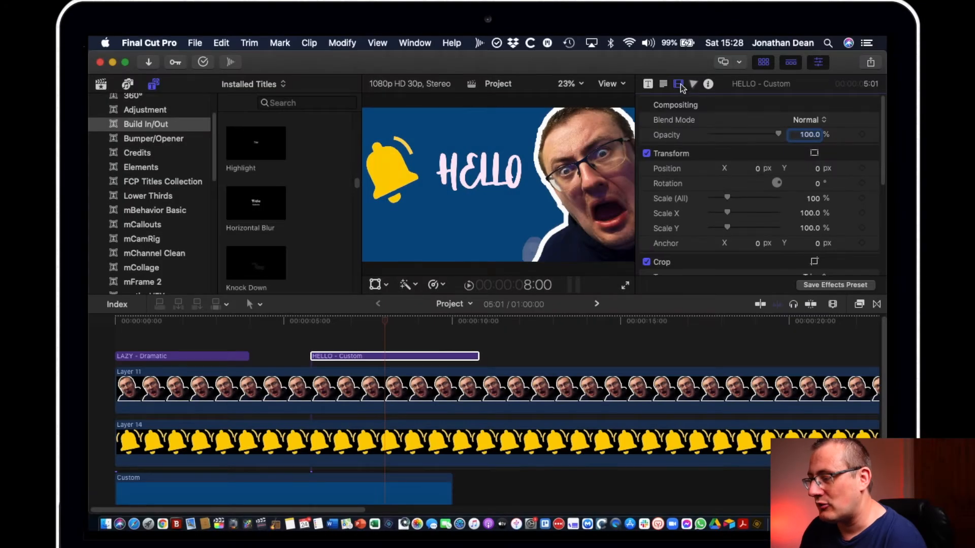
left_click(319, 321)
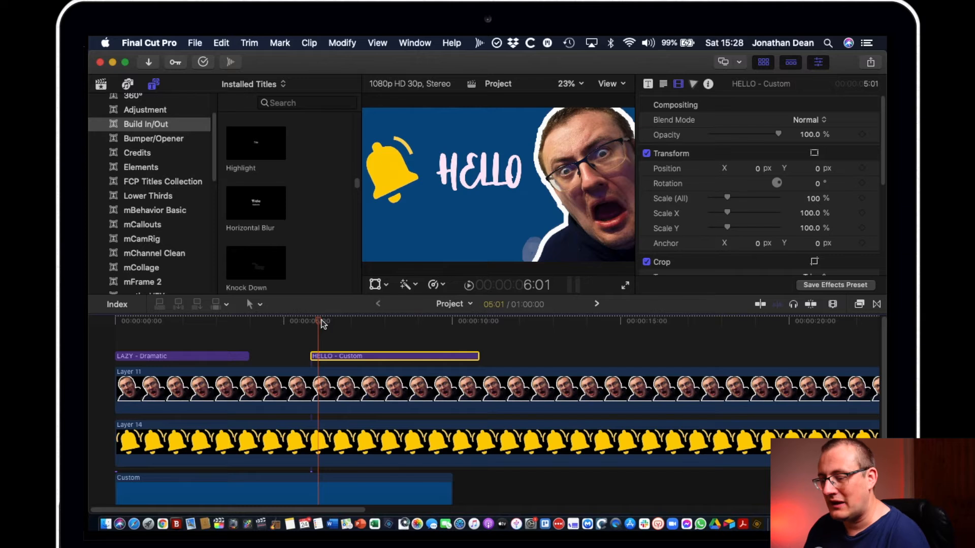
left_click_drag(318, 324, 315, 321)
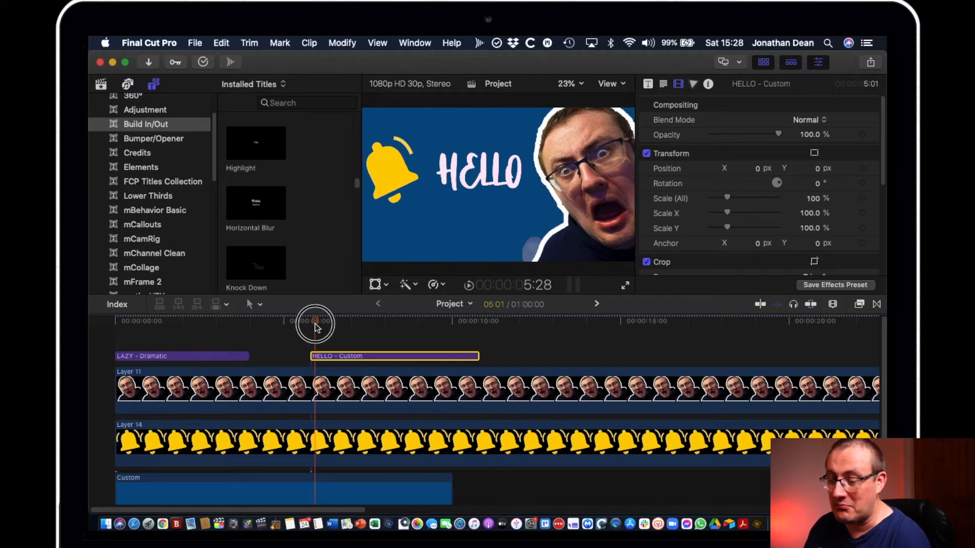
left_click(322, 356)
key("space")
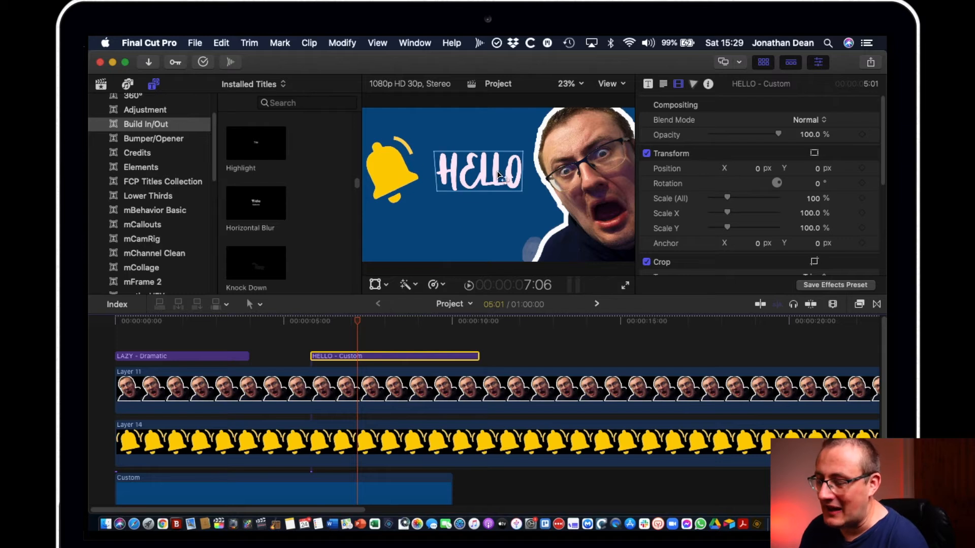
left_click_drag(498, 172, 499, 183)
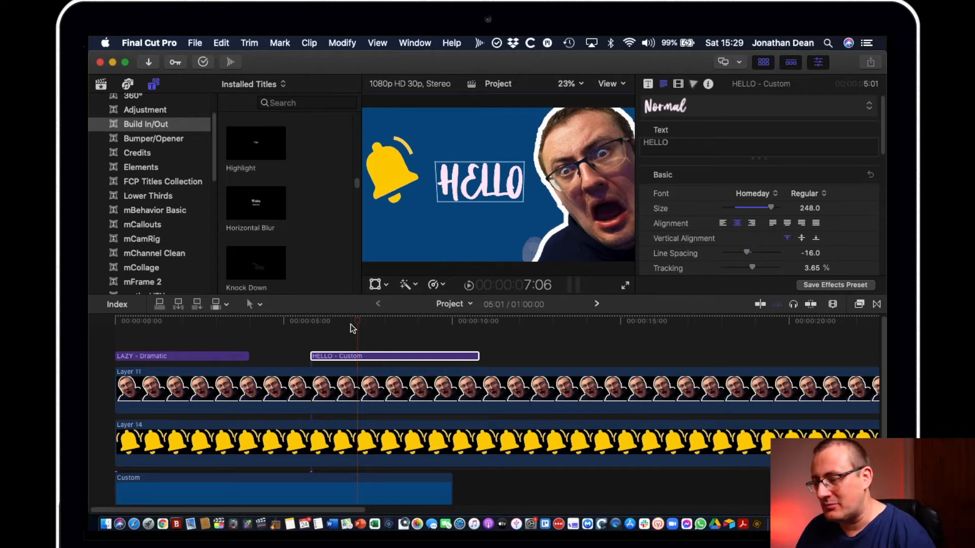
Step: Add Position, Rotation and Scale (All) keyframes to the HELLO title at 7:07
left_click(486, 195)
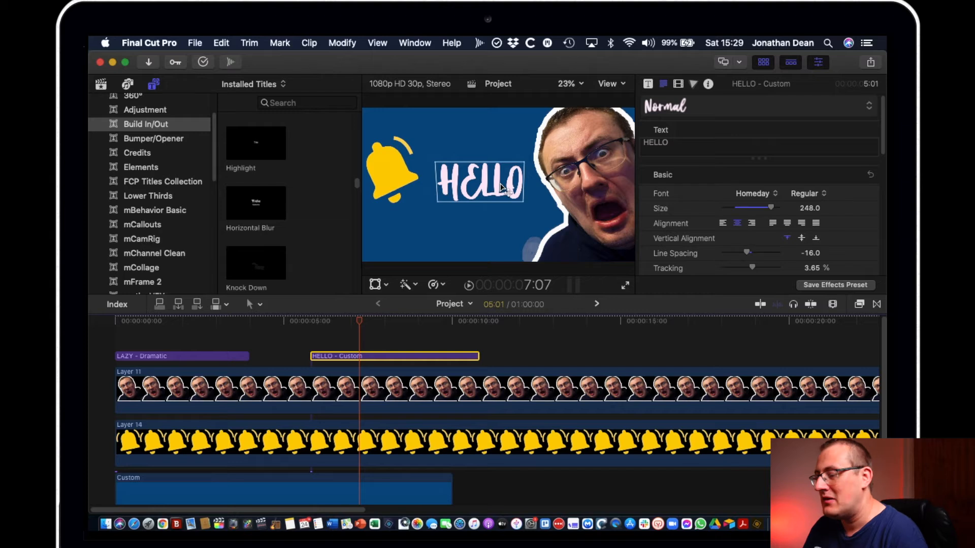
left_click(678, 84)
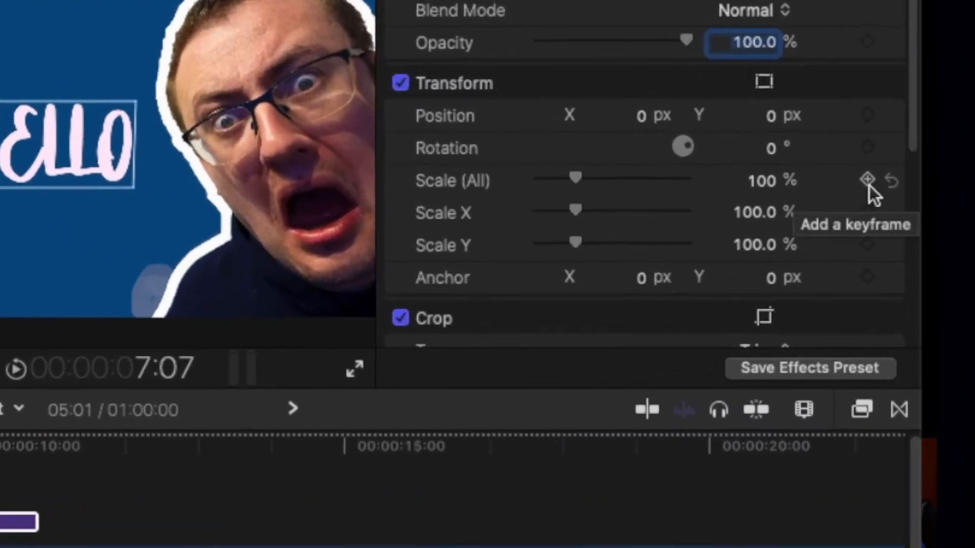
left_click(863, 198)
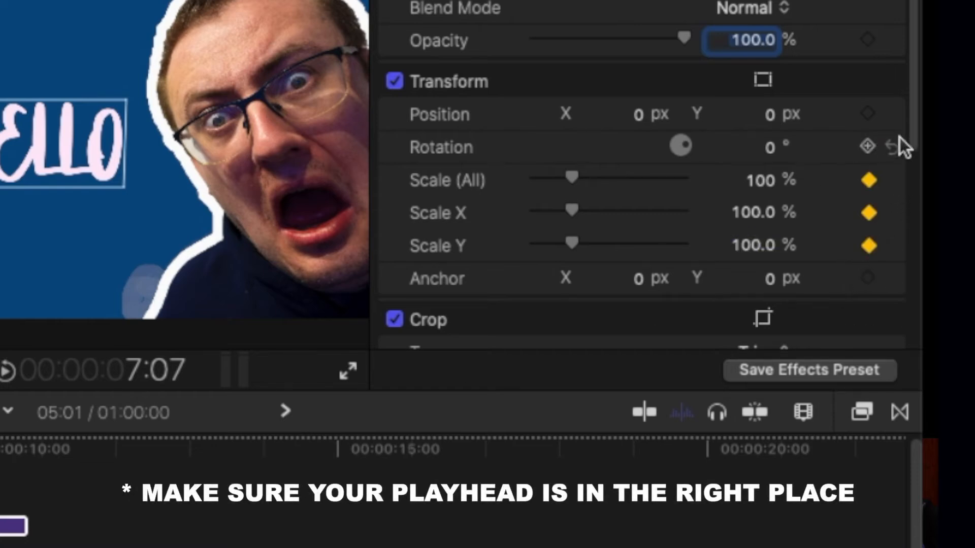
left_click(867, 115)
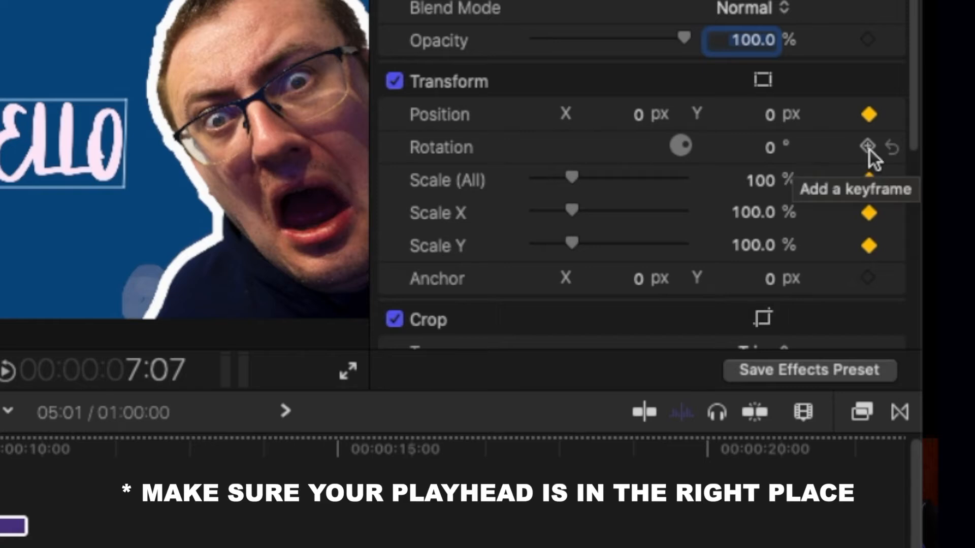
left_click(867, 147)
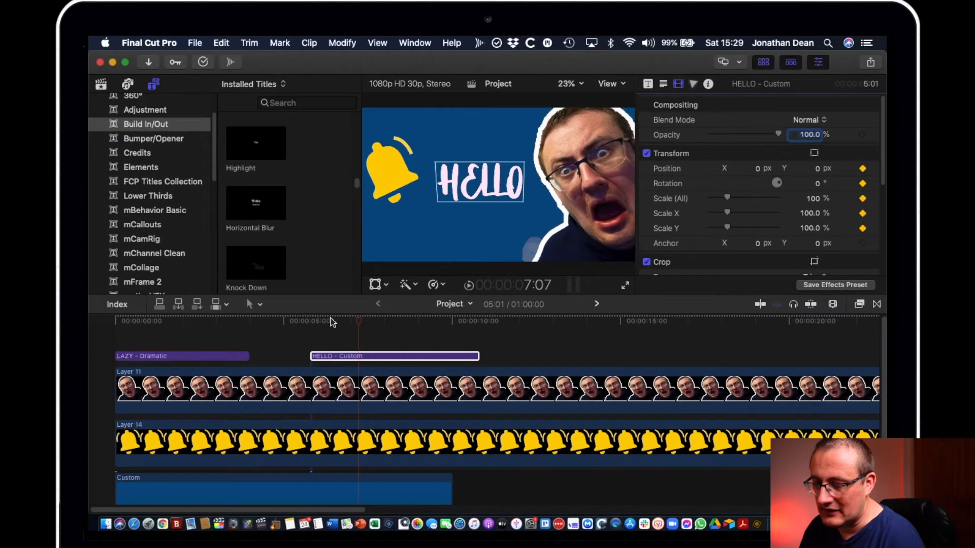
Step: At 5:27, keyframe the HELLO title's Scale (All) at 400% and shift the enlarged text right and down across the frame
left_click_drag(328, 320, 316, 324)
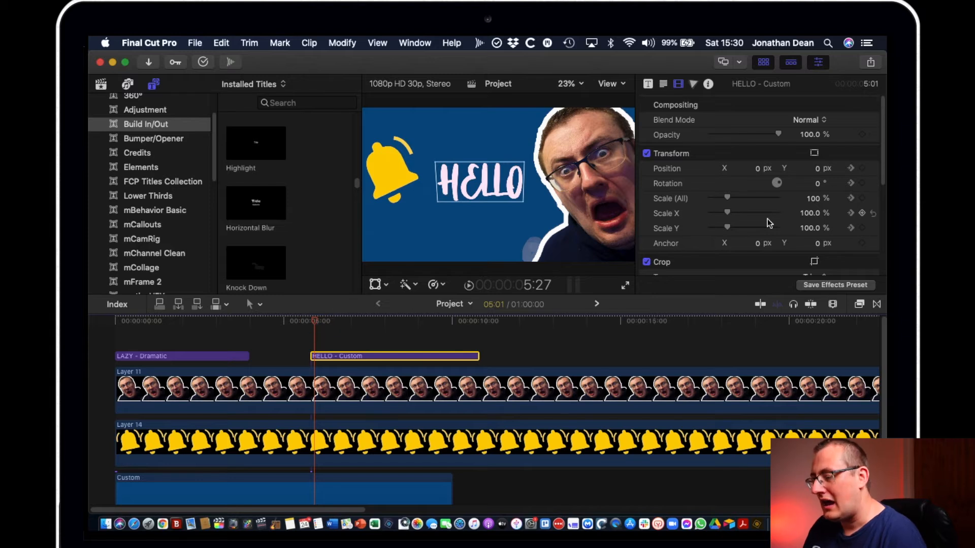
left_click_drag(726, 197, 886, 208)
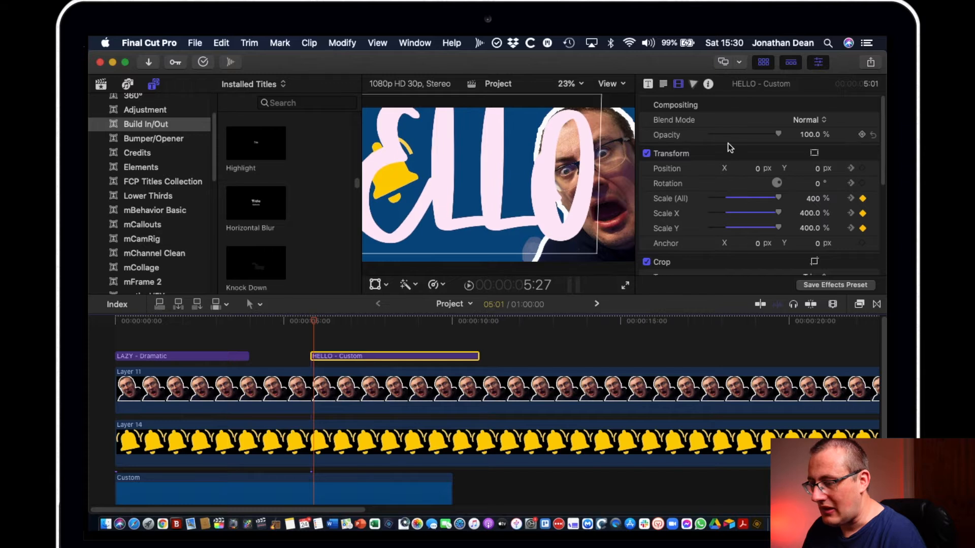
mouse_move(546, 181)
left_mouse_down()
mouse_move(547, 191)
mouse_move(525, 188)
mouse_move(540, 186)
left_mouse_up()
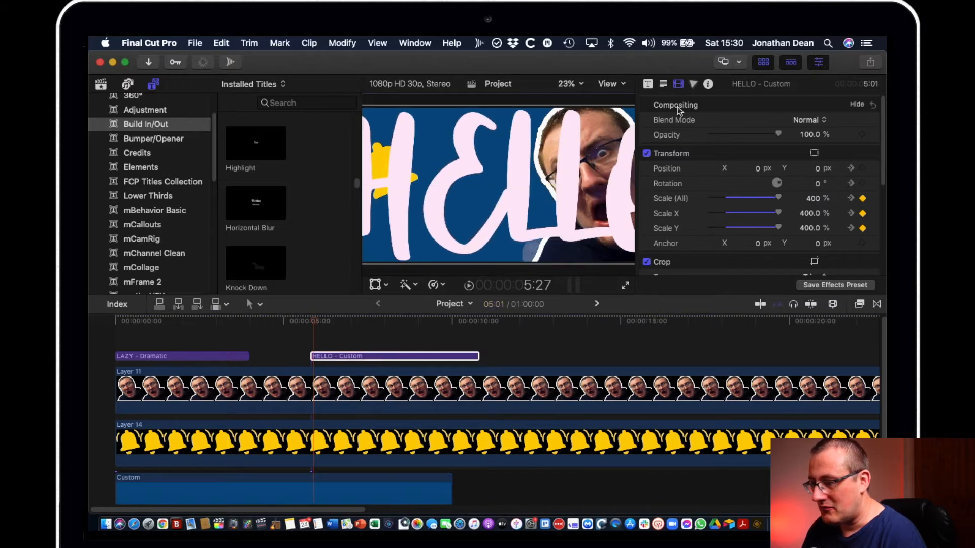
Step: Increase the HELLO text size to 278 and return to the title's transform settings
left_click(664, 87)
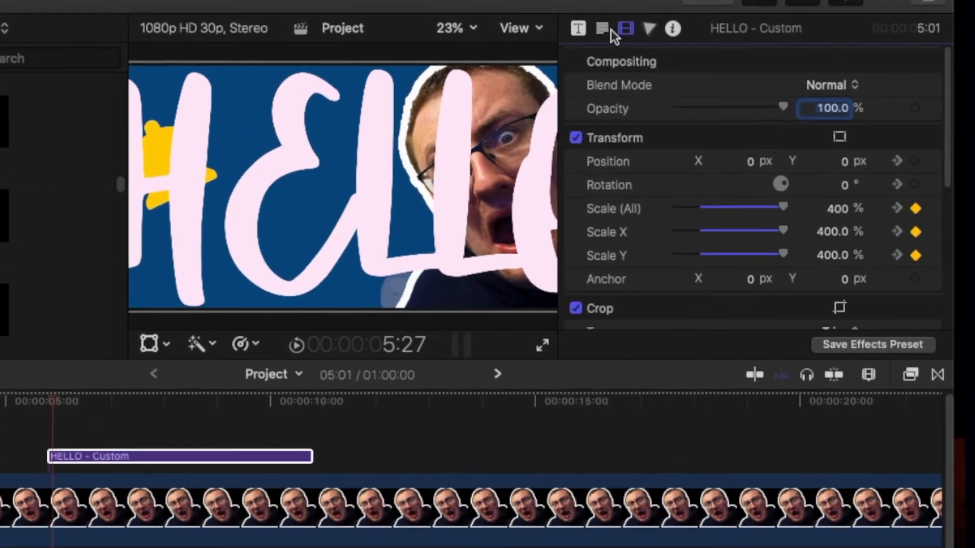
left_click(601, 29)
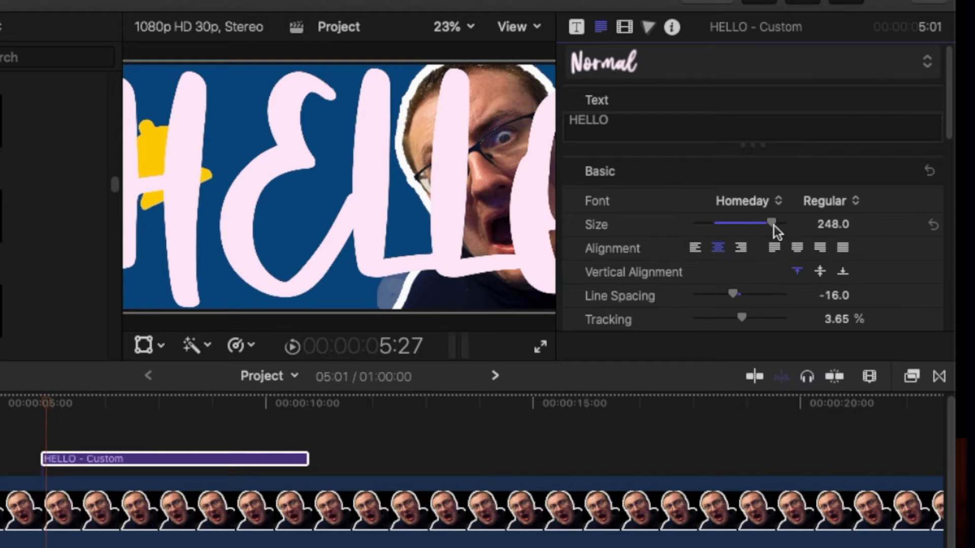
left_click_drag(773, 226, 783, 226)
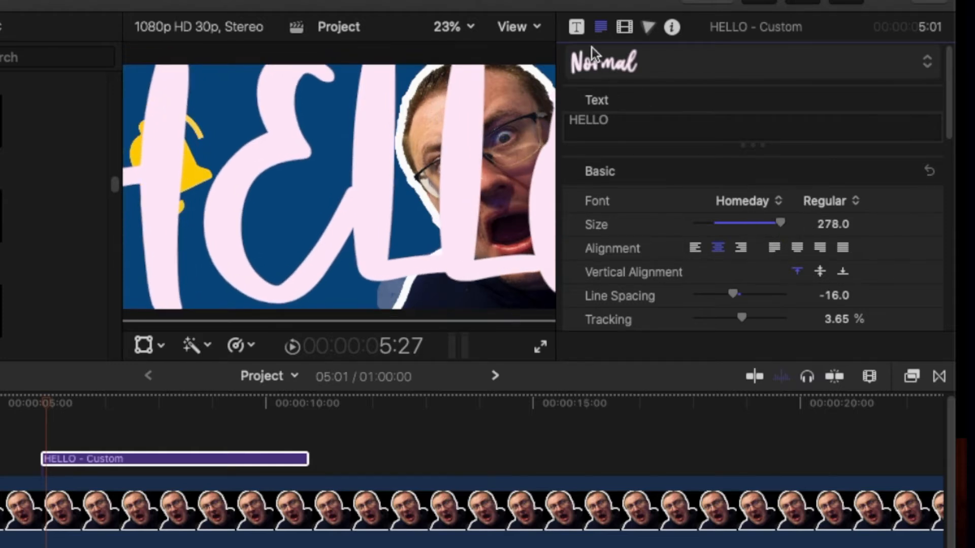
left_click(624, 27)
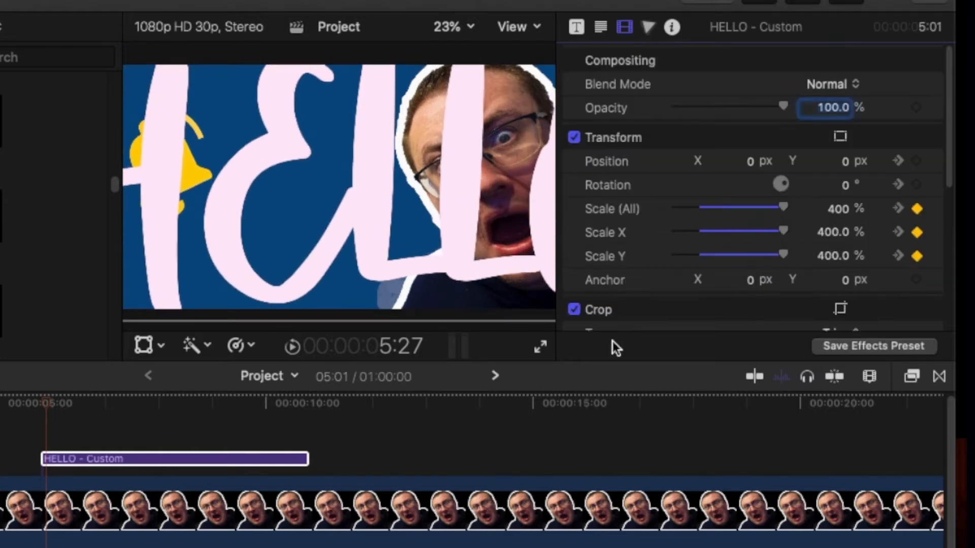
Step: Add the default transition to both ends of the HELLO title clip
left_click(77, 459)
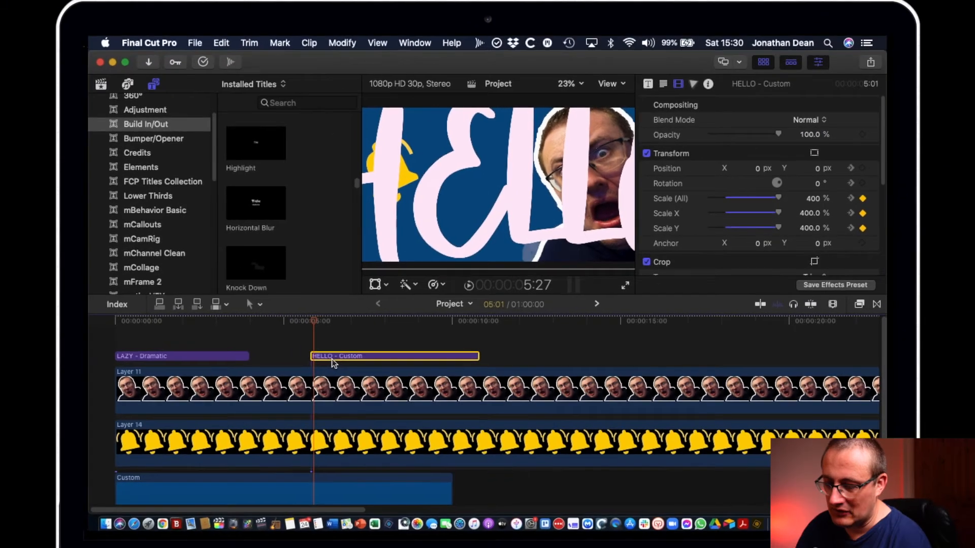
left_click_drag(293, 376, 354, 381)
key("super+t")
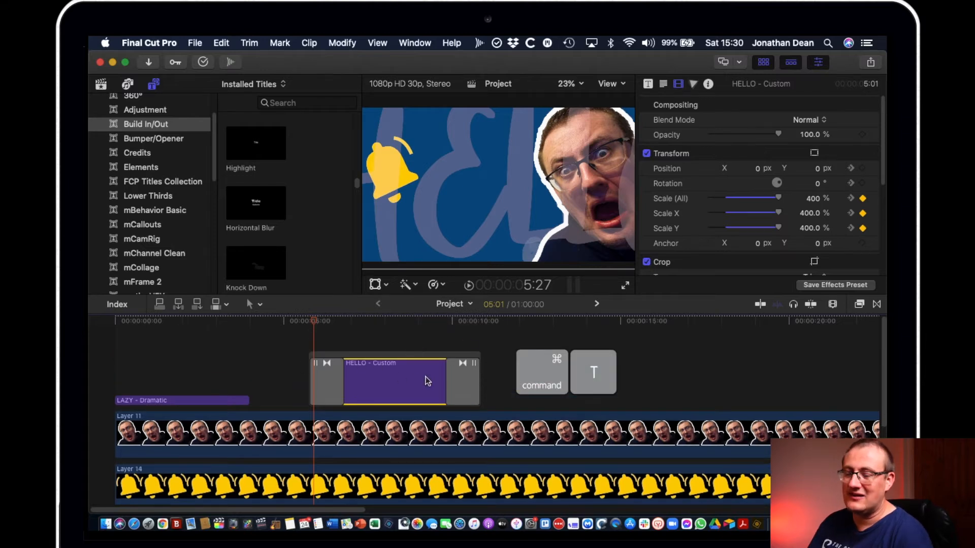
Step: Play the HELLO title from just before its start to review the scale animation and transition, stopping at 8:06
left_click(304, 325)
key("space")
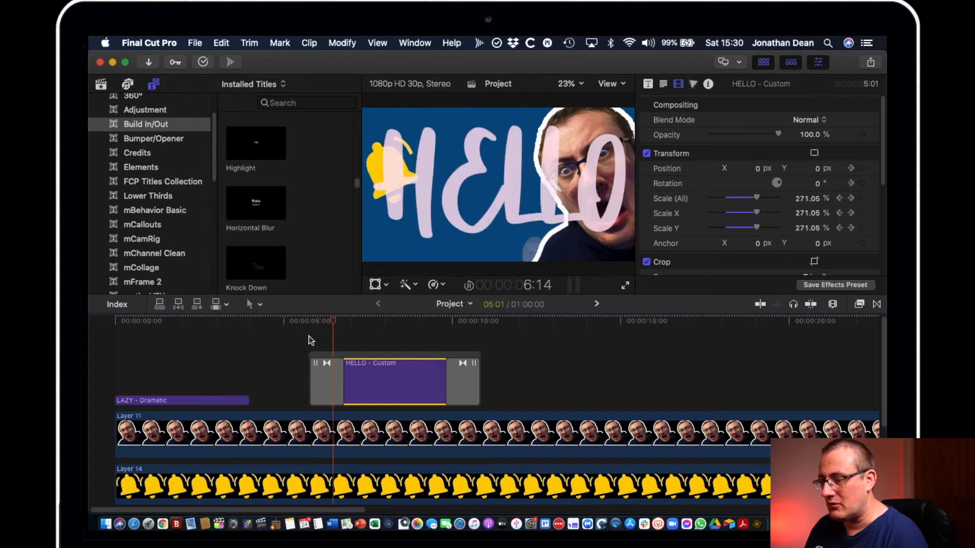
key("space")
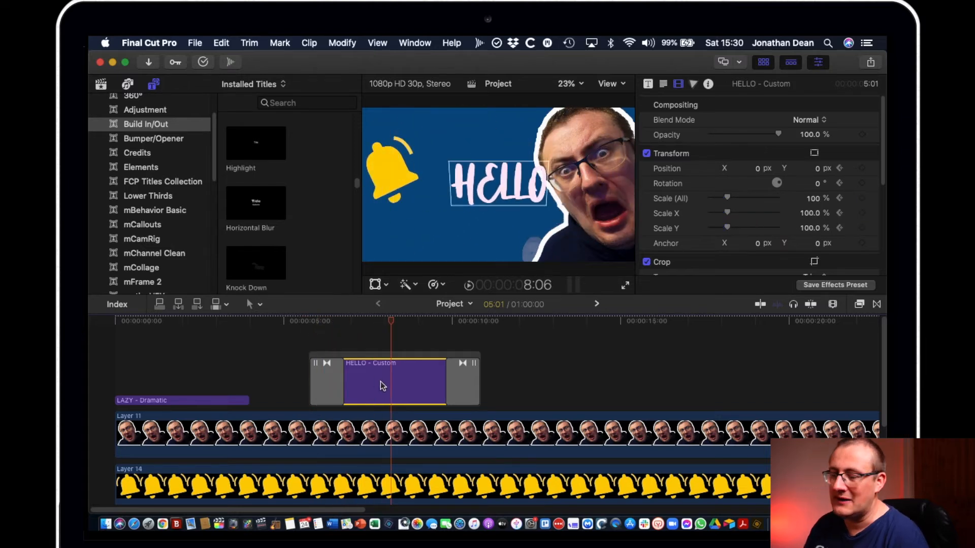
Step: Show the Video Animation editor for the HELLO title clip to reveal its Transform keyframes
left_click(521, 190)
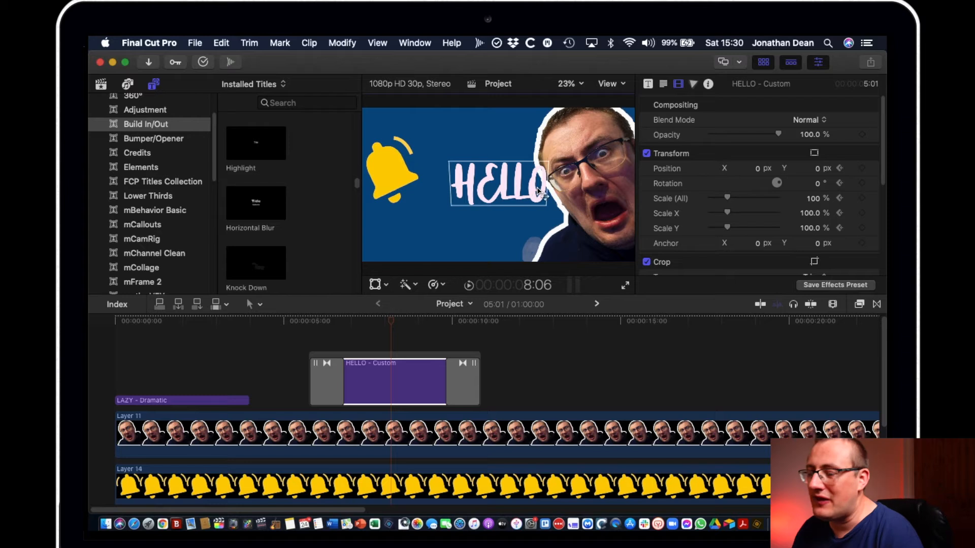
key("ctrl+v")
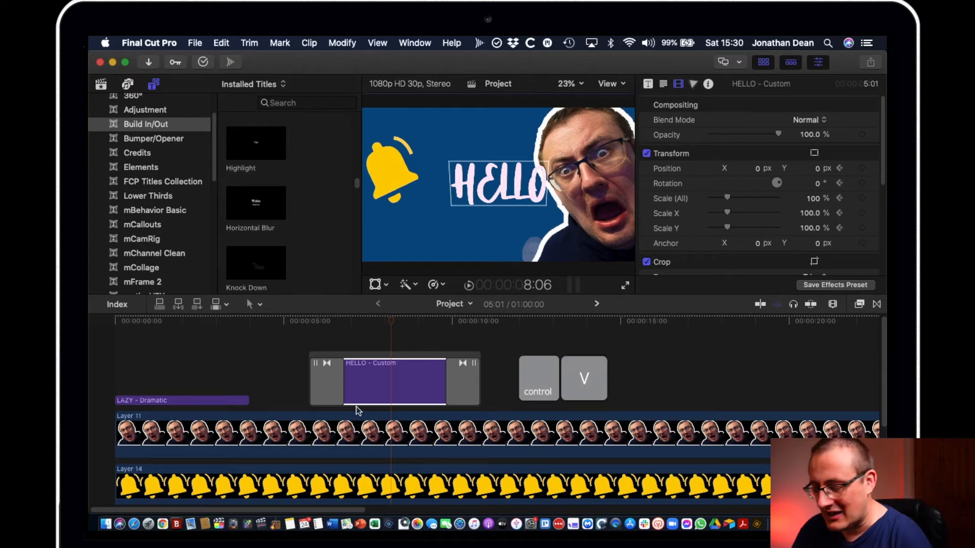
left_click(394, 361)
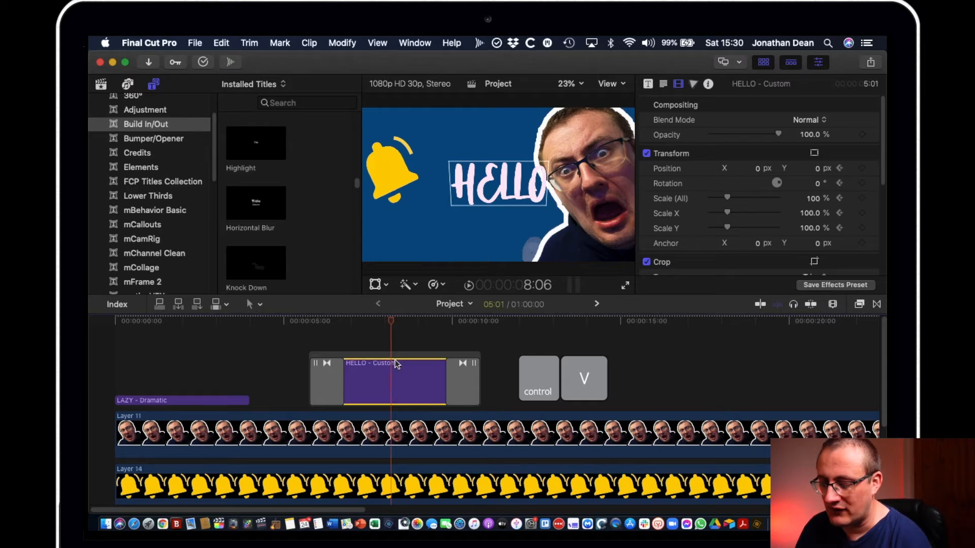
key("ctrl+v")
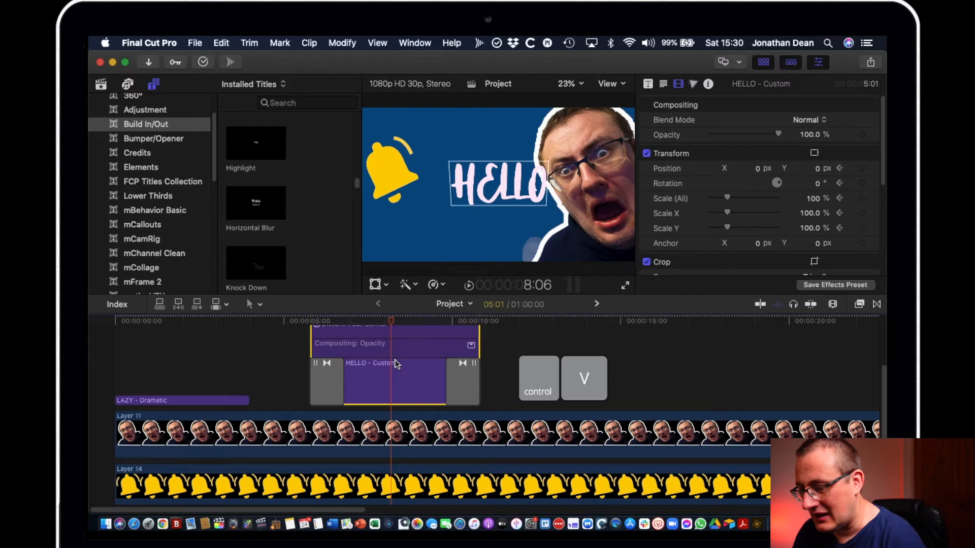
scroll(422, 376, "up", 3)
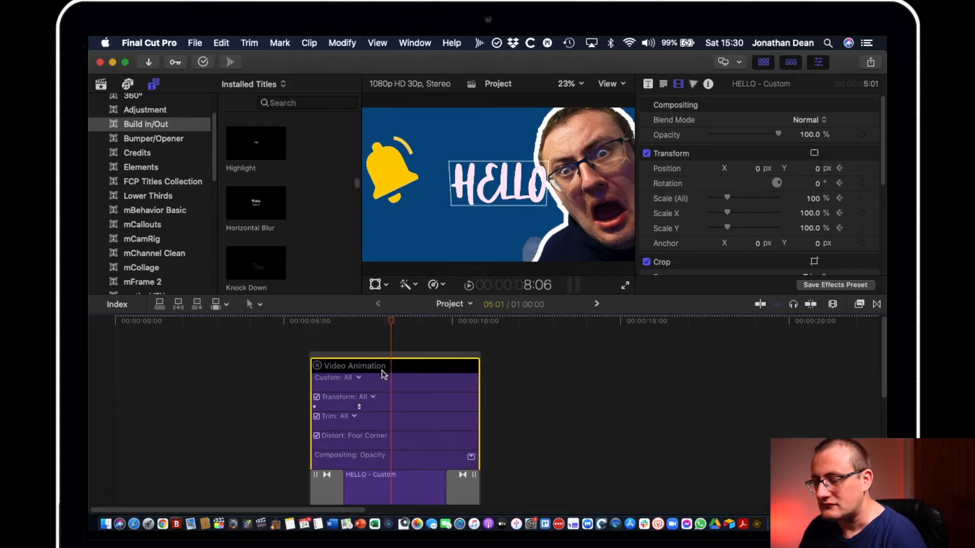
Step: Move the HELLO title's second Transform keyframe earlier to 6:07 in two adjustments, playing the clip from its start after each
left_click(360, 407, "alt")
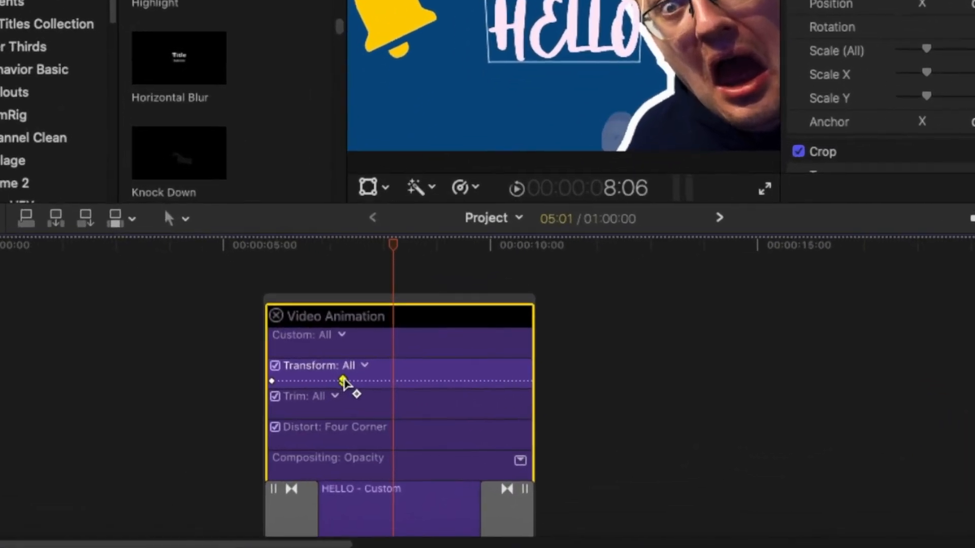
left_click(359, 406)
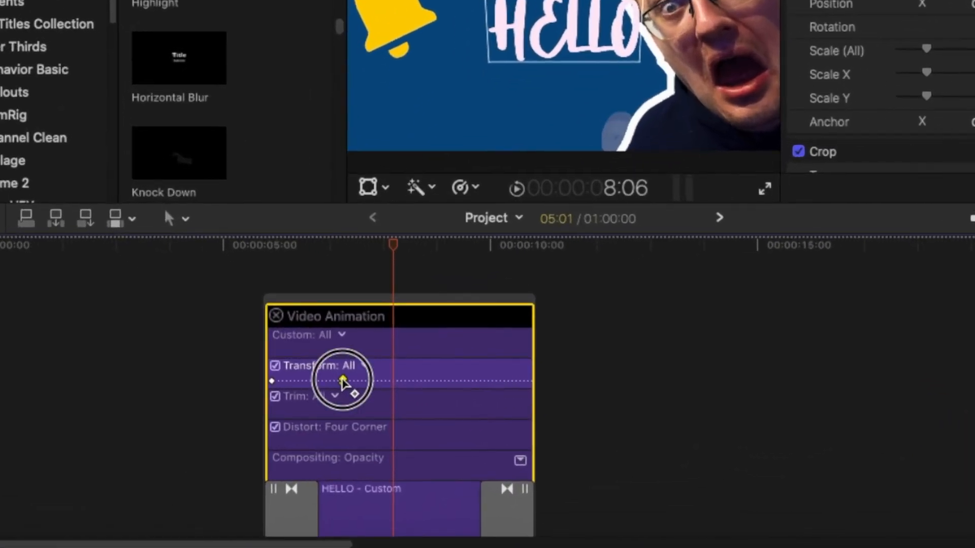
left_click_drag(343, 380, 301, 381)
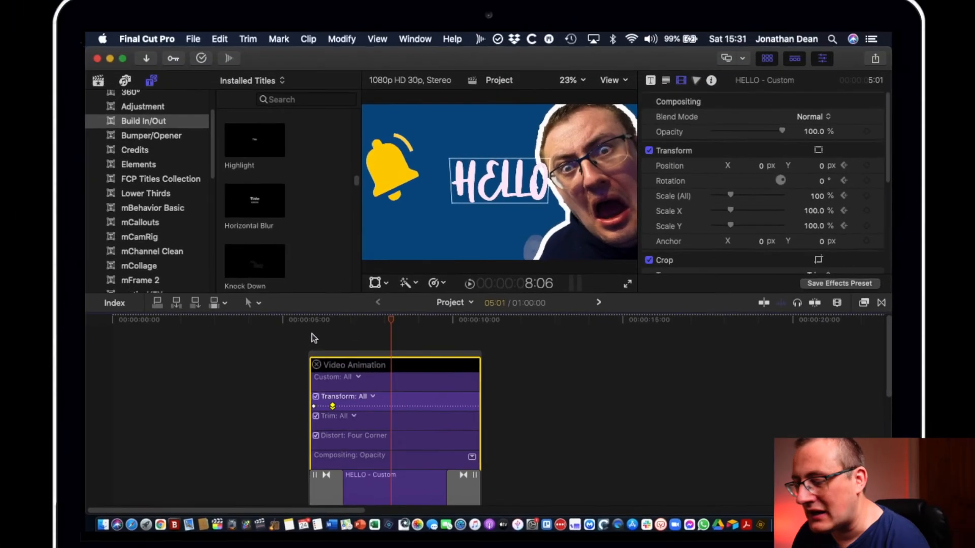
left_click(308, 320)
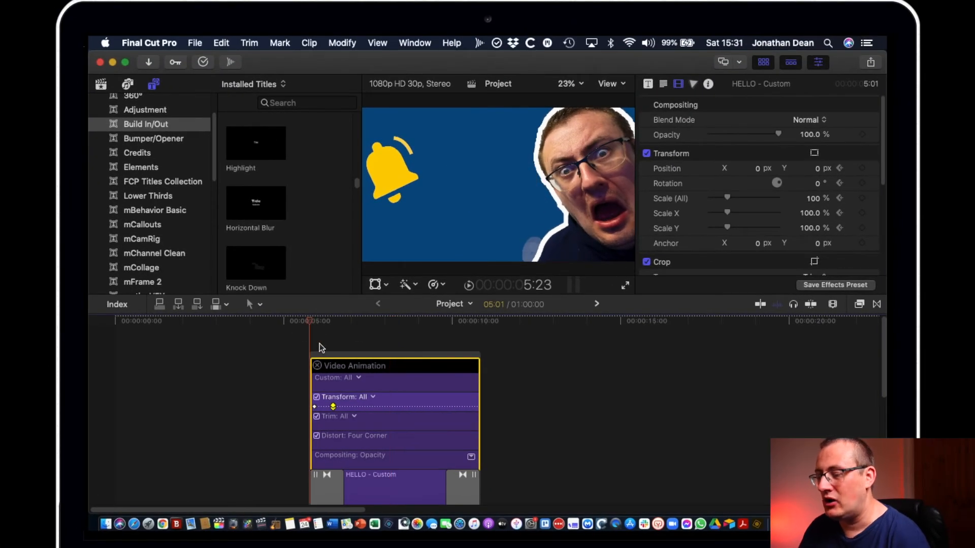
key("space")
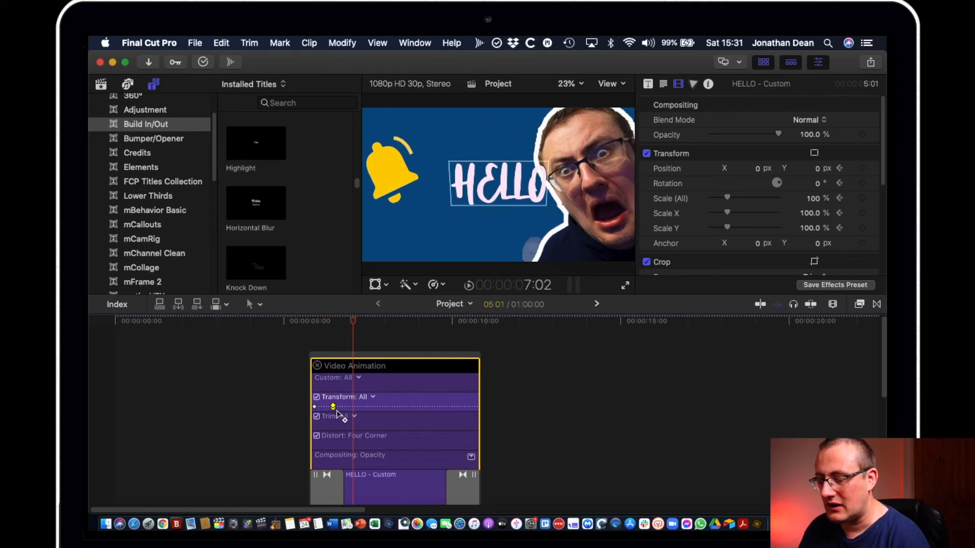
left_click_drag(333, 406, 326, 408)
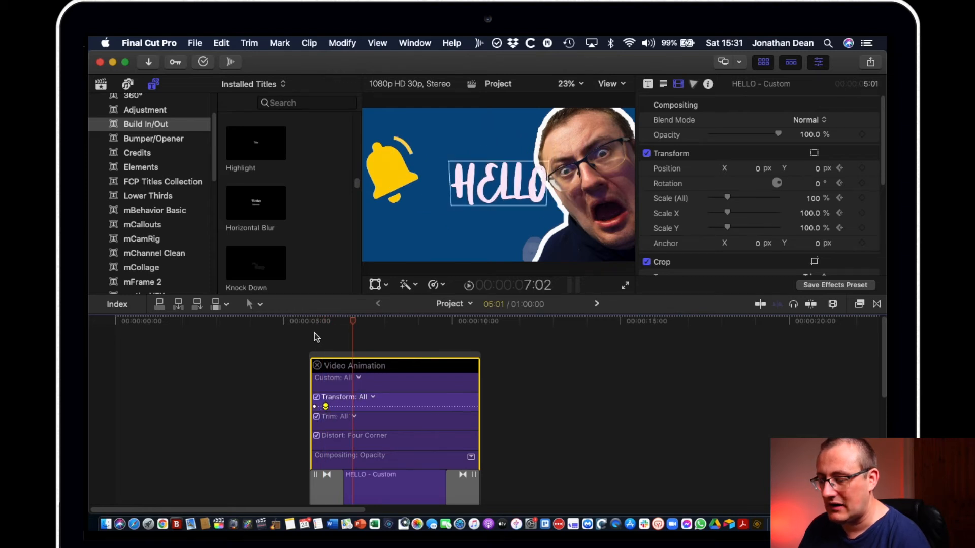
left_click(311, 321)
key("space")
key("space")
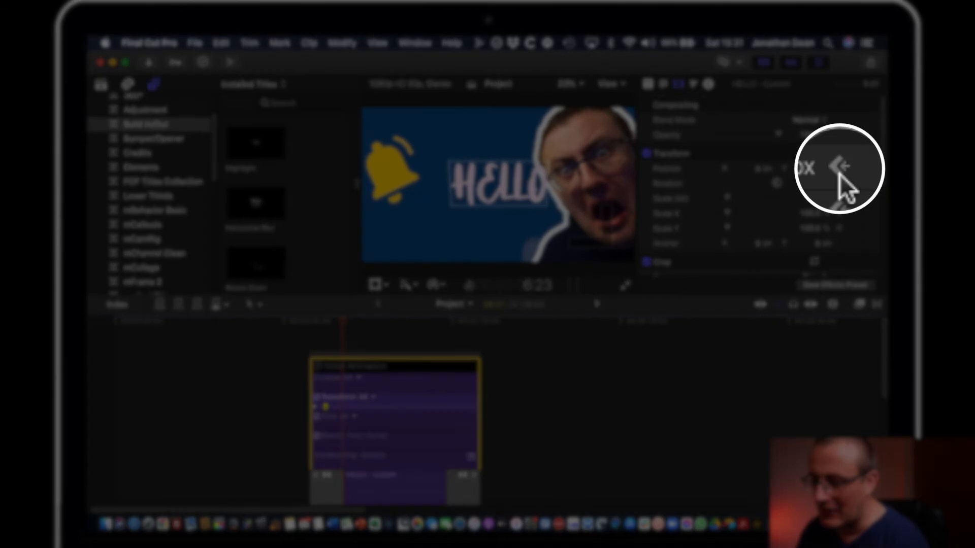
Step: At the 6:07 keyframe, shift the HELLO text left until it clears the face, and replay the animation from 5:22
left_click(839, 170)
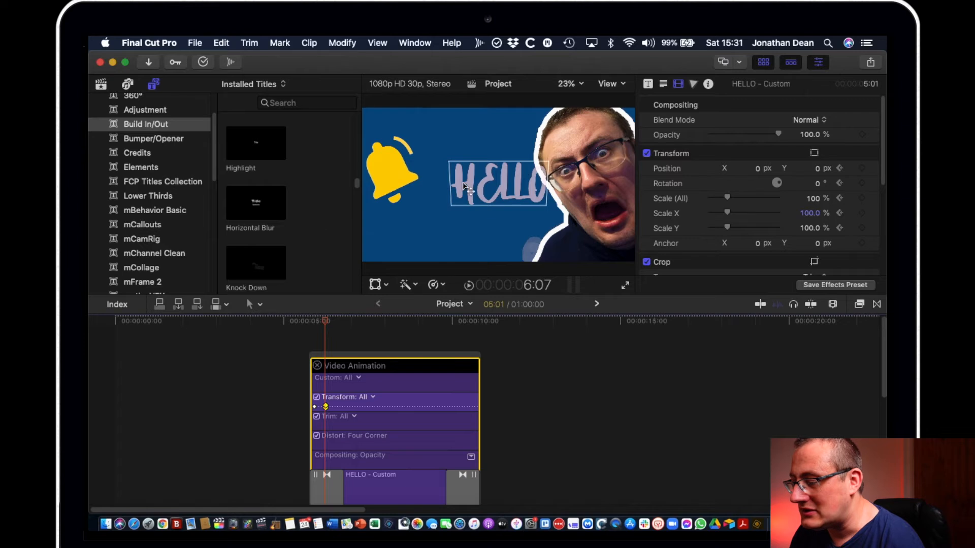
left_click_drag(518, 190, 501, 194)
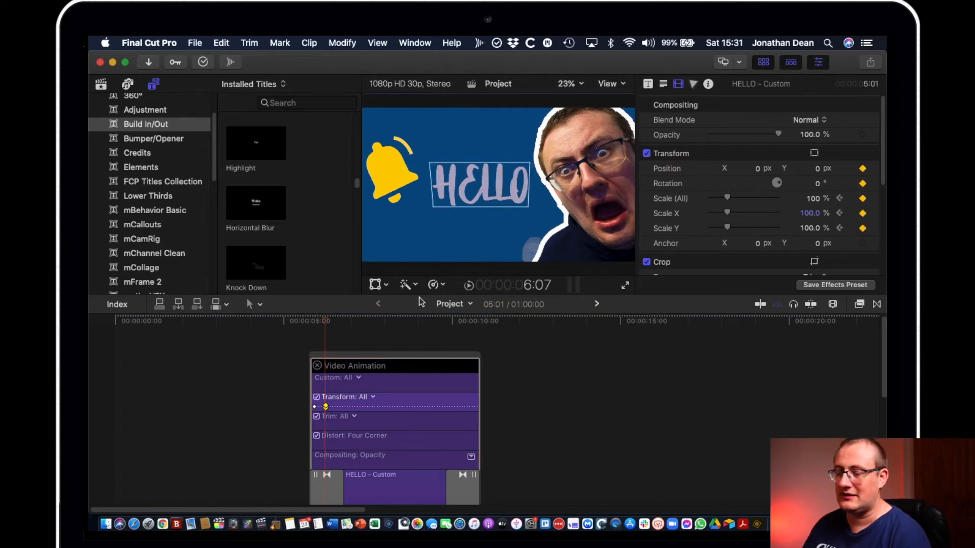
left_click(308, 324)
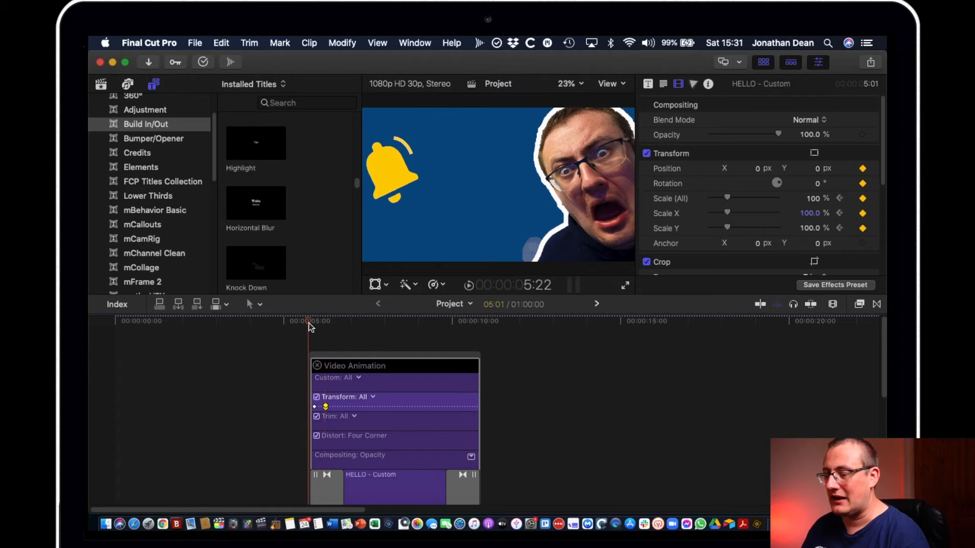
key("space")
key("space")
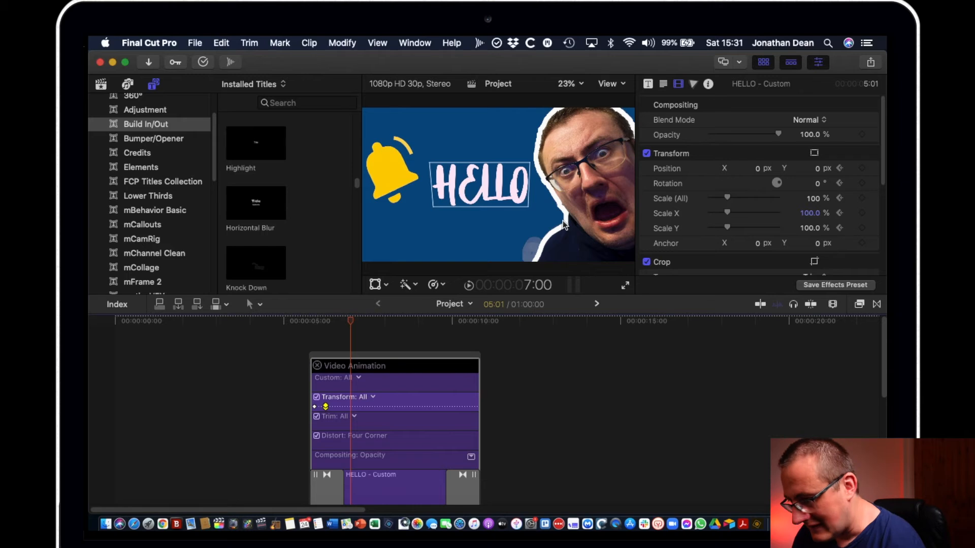
Step: Browse the FCP Titles Collection and preview its ready-made animated titles, such as 19, 21 and 23
scroll(752, 211, "down", 4)
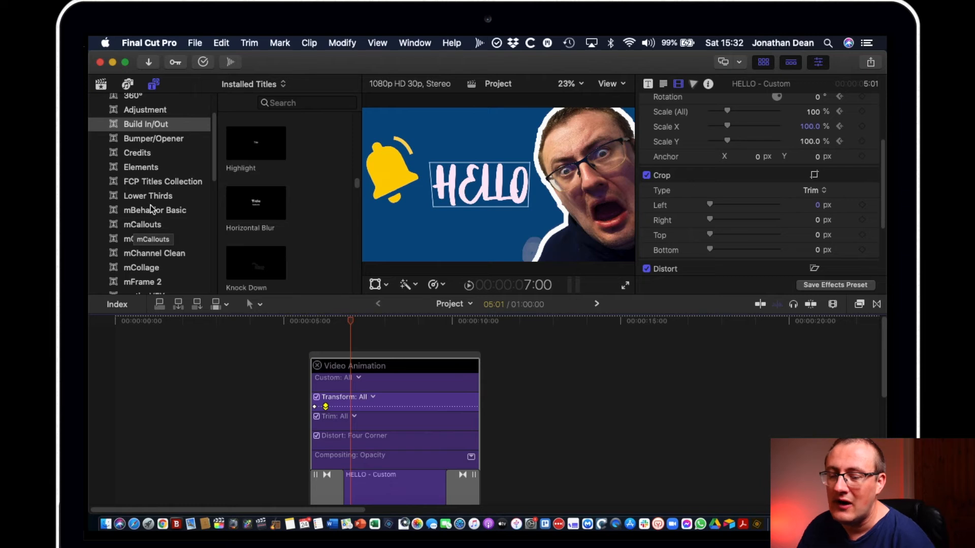
scroll(152, 203, "up", 1)
left_click(188, 197)
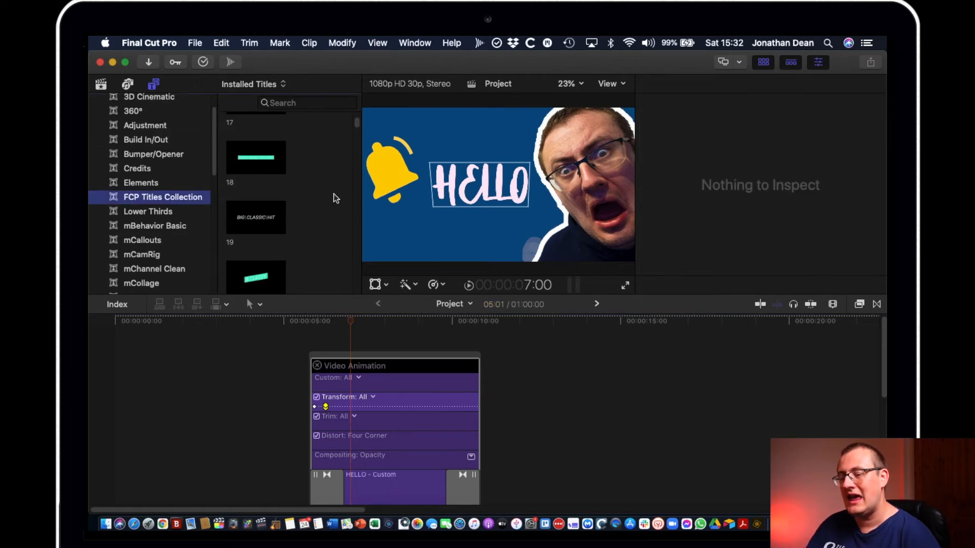
scroll(263, 200, "down", 1)
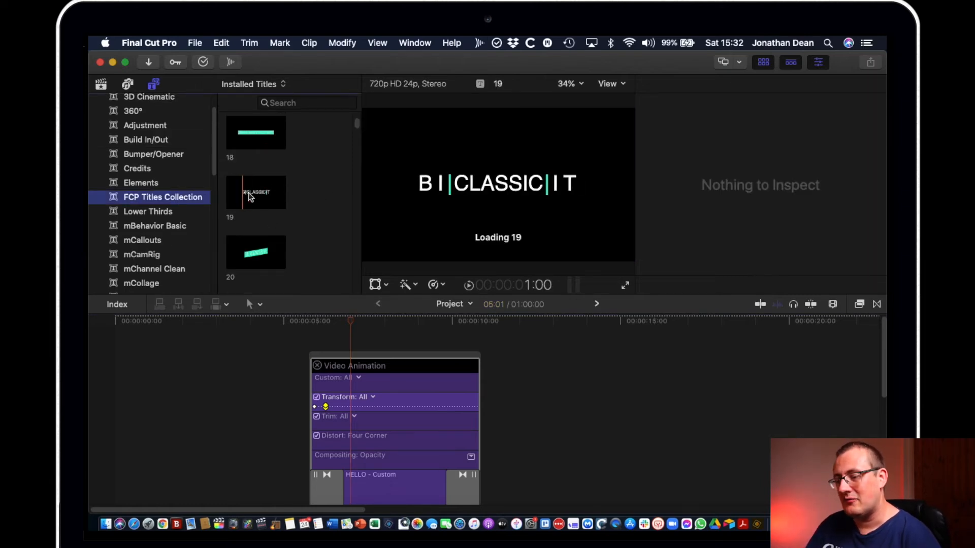
scroll(257, 242, "down", 2)
scroll(256, 236, "down", 4)
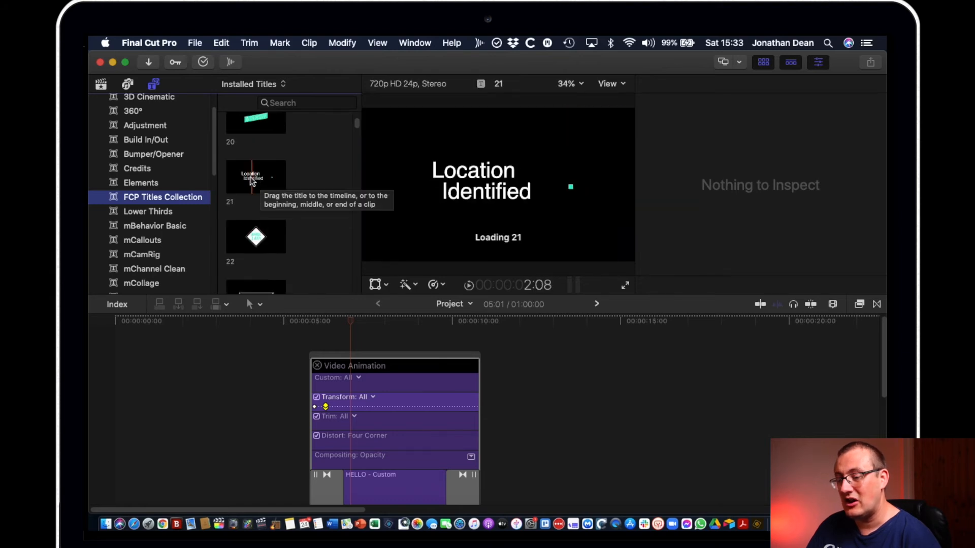
scroll(254, 213, "down", 3)
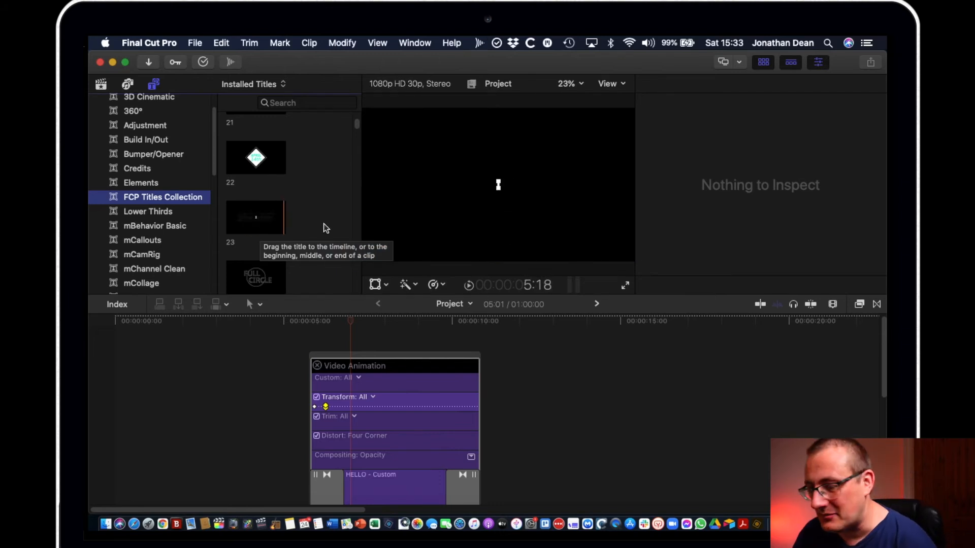
scroll(249, 213, "down", 1)
scroll(248, 213, "down", 3)
scroll(182, 234, "down", 4)
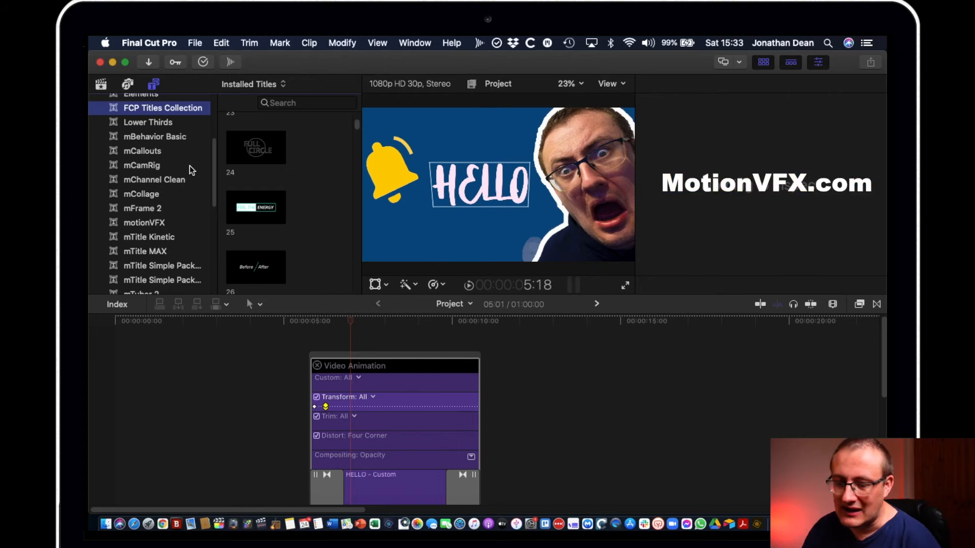
Step: Browse the mTitle Kinetic titles and preview designs such as mTitle Kinetic 26, 27 and 34
left_click(172, 238)
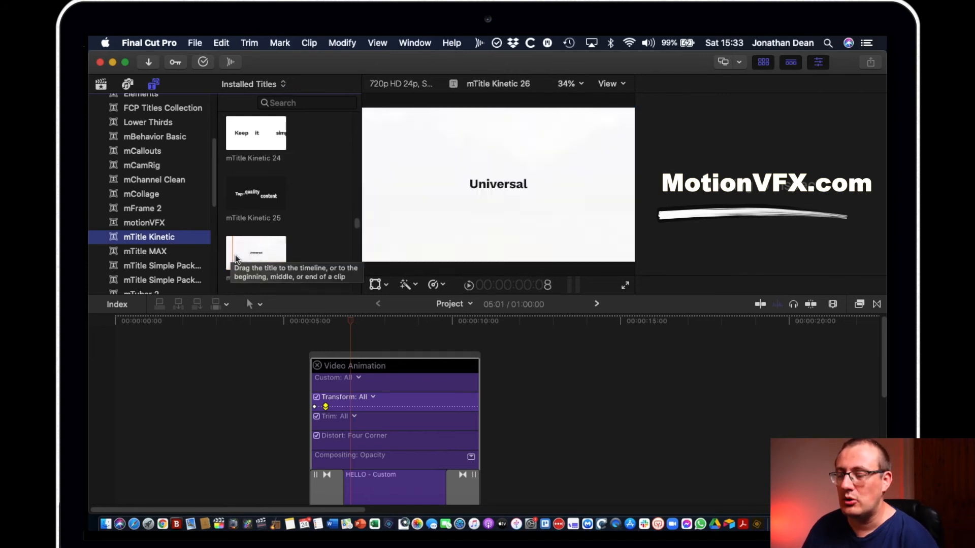
scroll(247, 254, "down", 3)
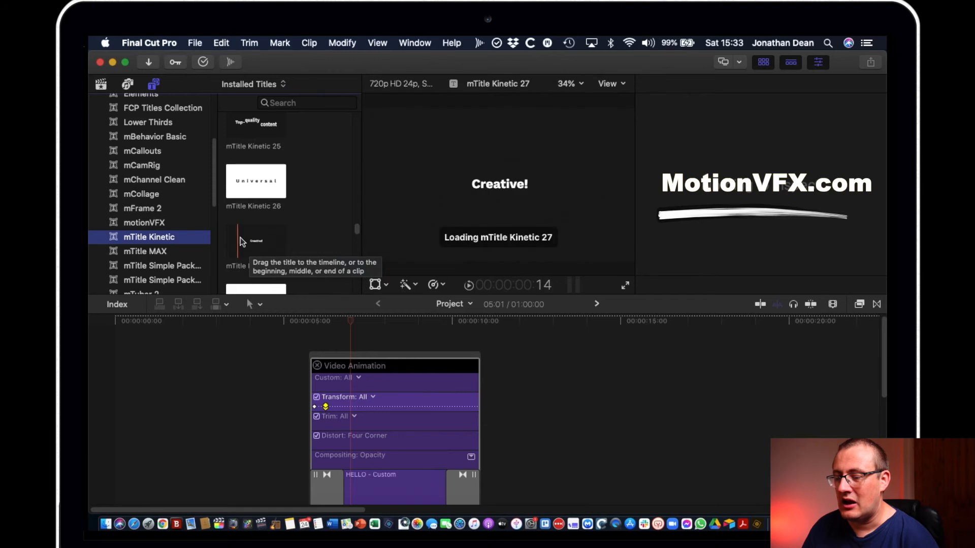
scroll(268, 231, "down", 10)
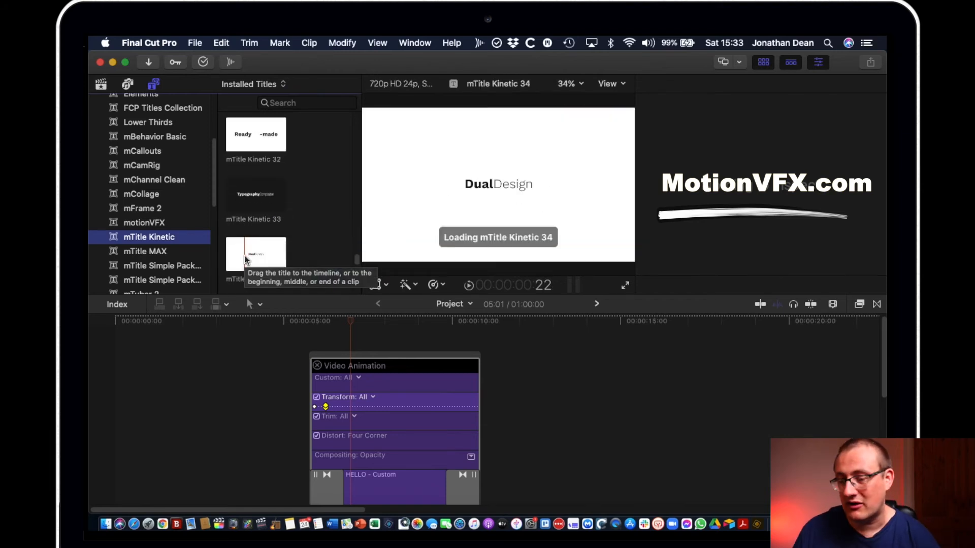
scroll(184, 208, "down", 3)
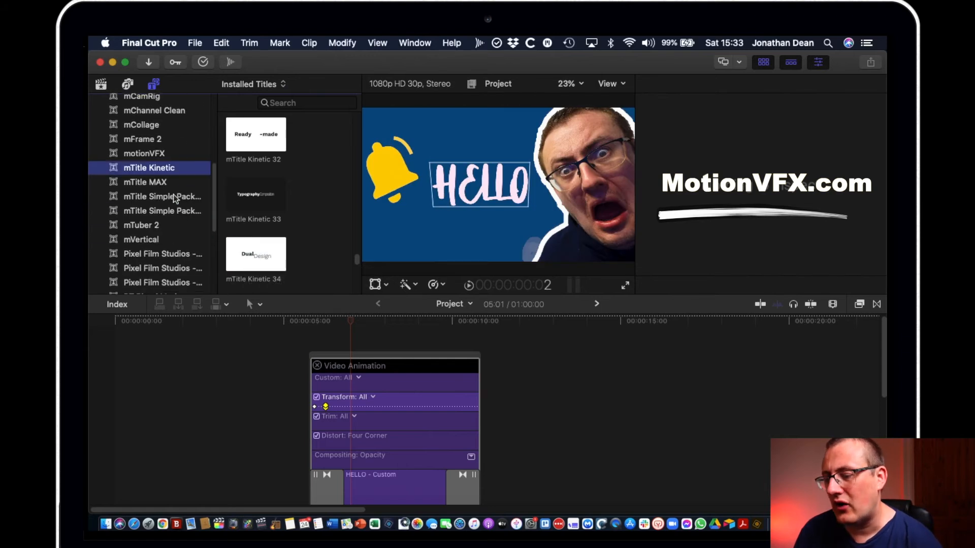
Step: Look through the mTitle MAX titles and the first mTitle Simple Pack collection
left_click(167, 182)
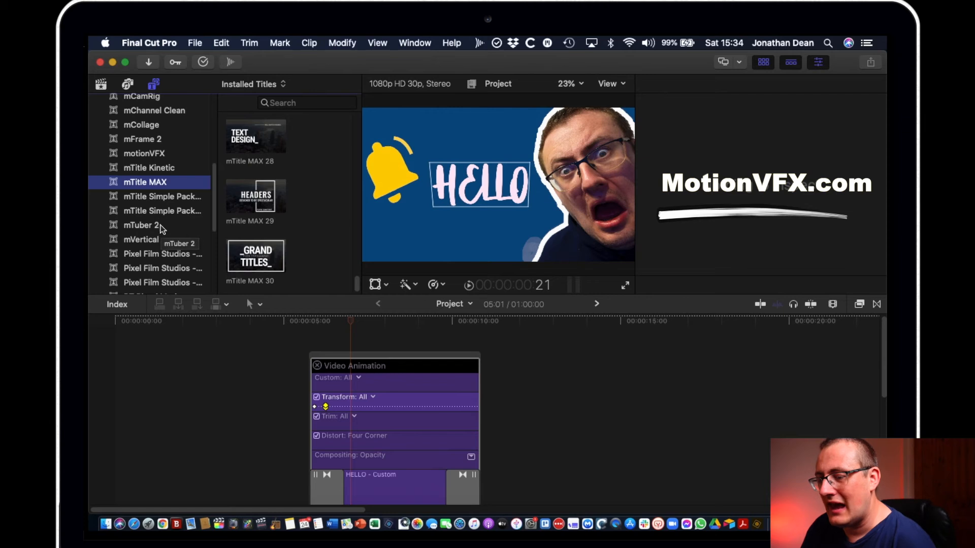
scroll(162, 228, "down", 1)
left_click(183, 185)
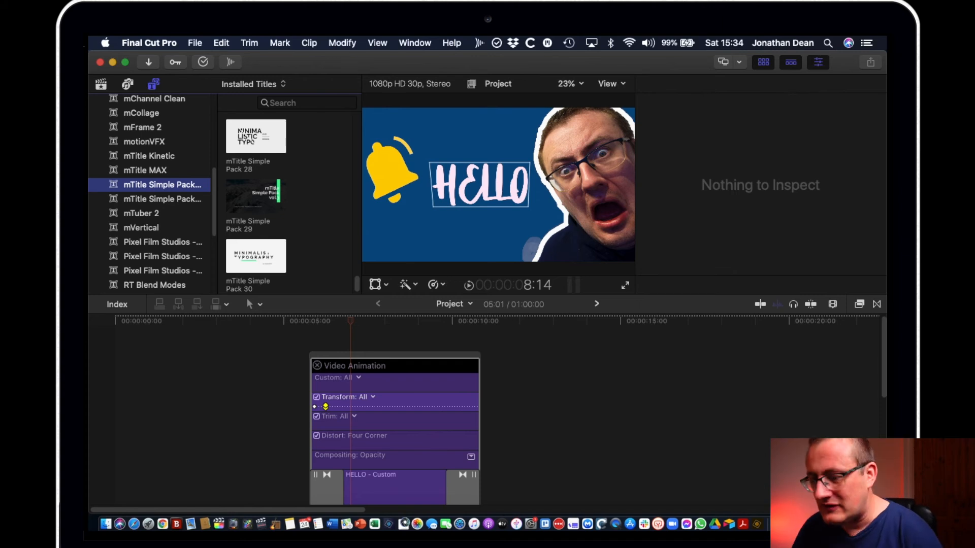
Step: Close the HELLO clip's Video Animation editor and add a Basic Title above Layer 11 at 12:15
left_click(586, 383)
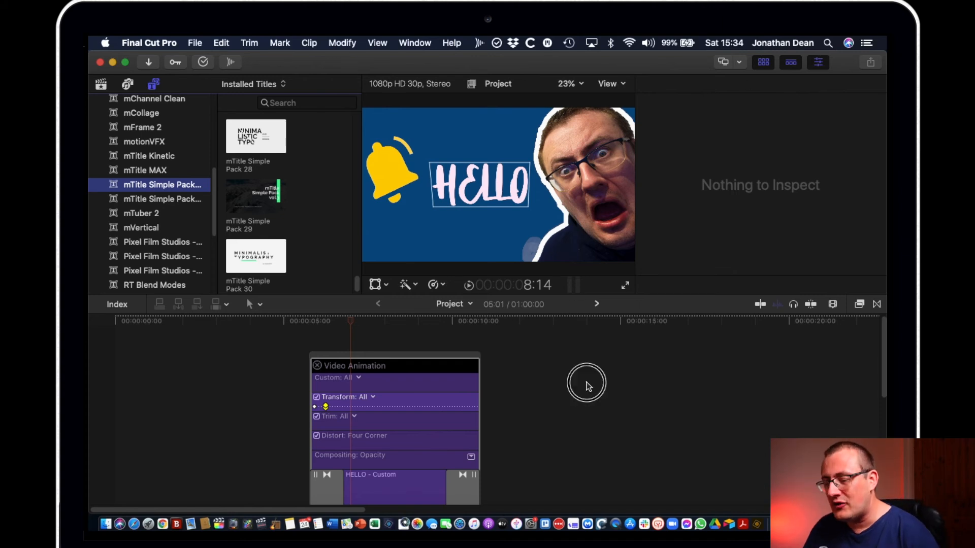
left_click(319, 367)
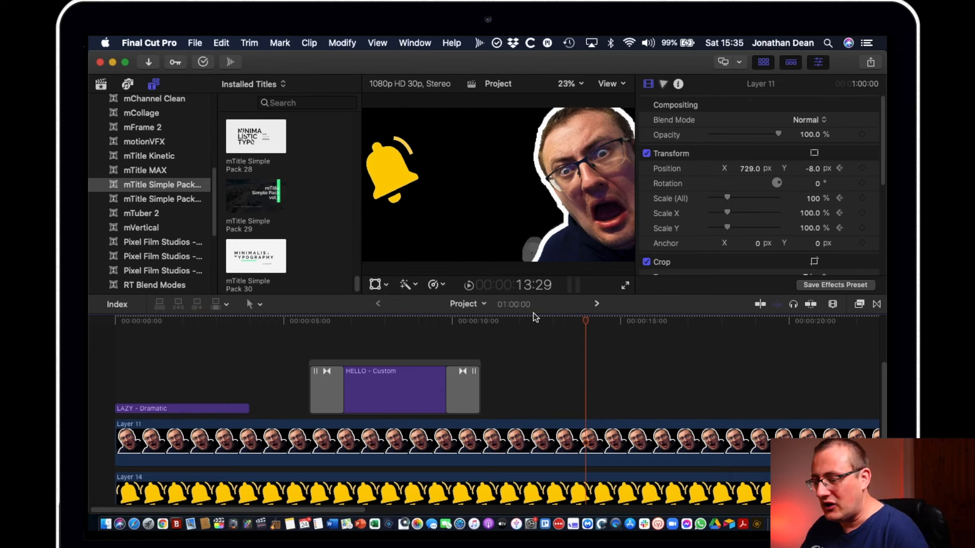
left_click(548, 323)
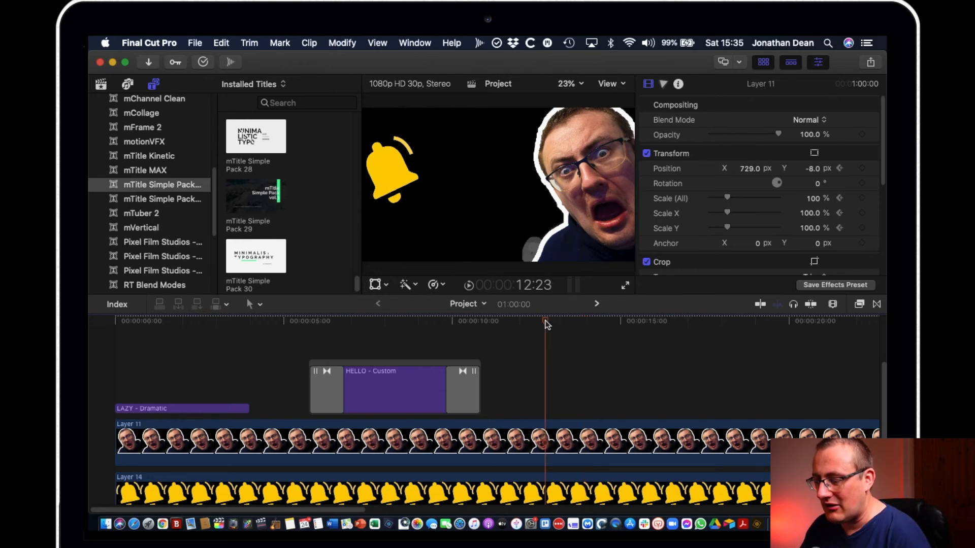
left_click(537, 327)
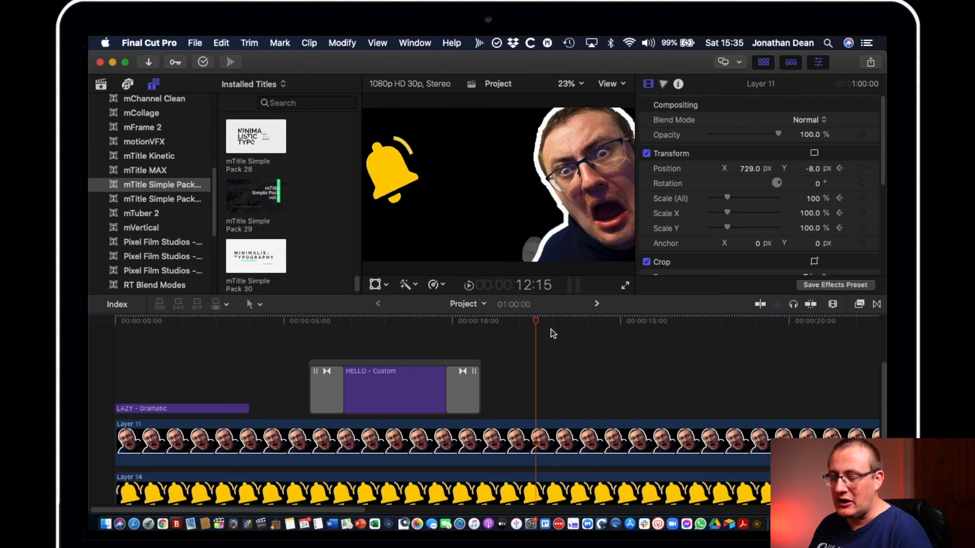
key("ctrl+t")
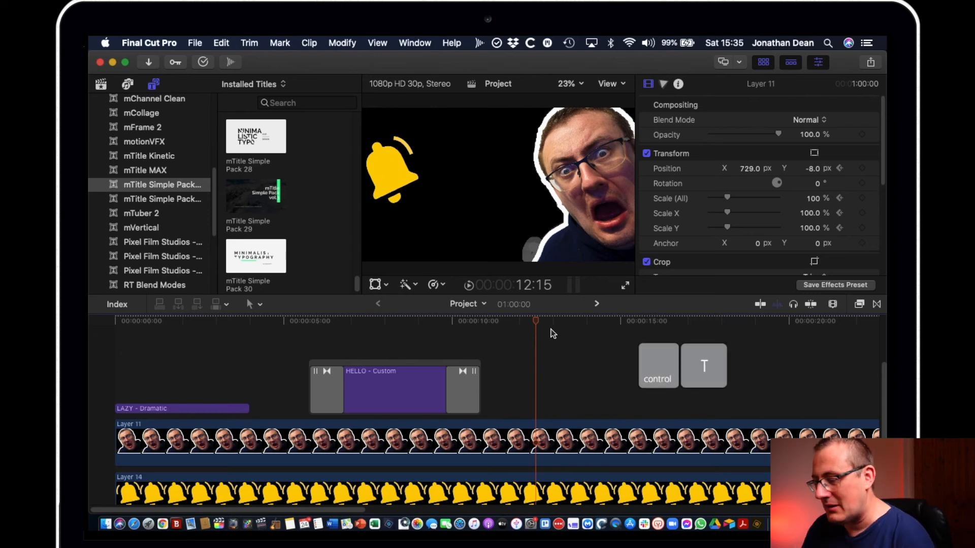
Step: Place the playhead at 15:10 within the Basic Title and open its placeholder text for editing
left_click(595, 325)
left_click(631, 327)
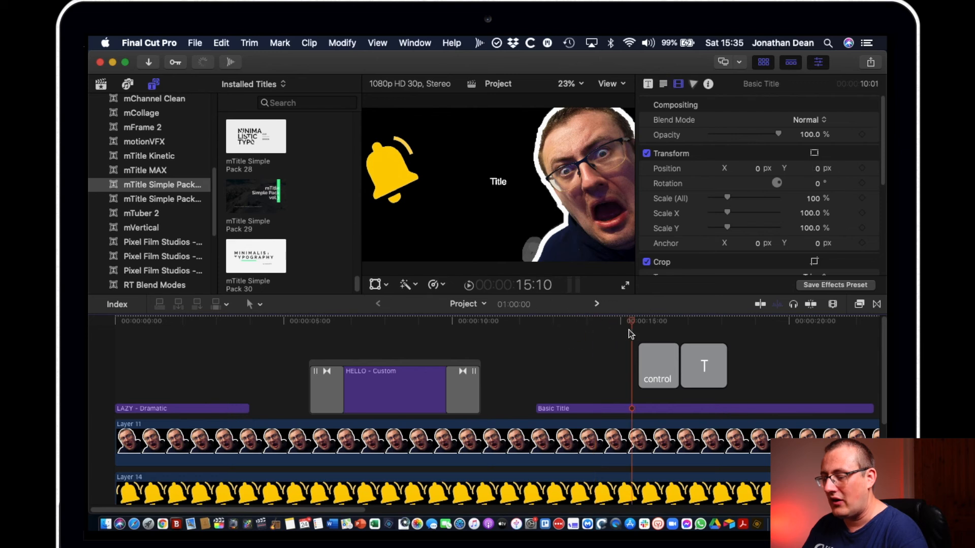
left_click(644, 412)
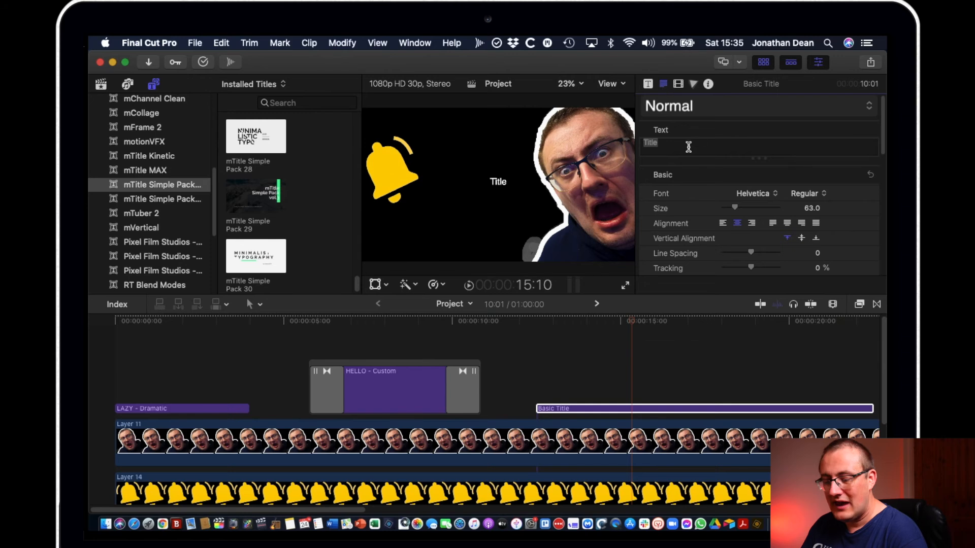
left_click(686, 147)
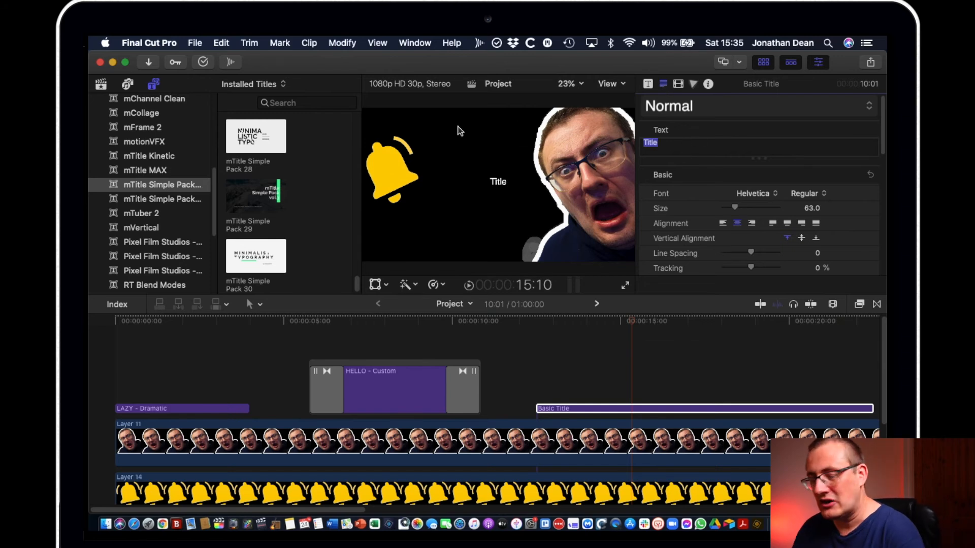